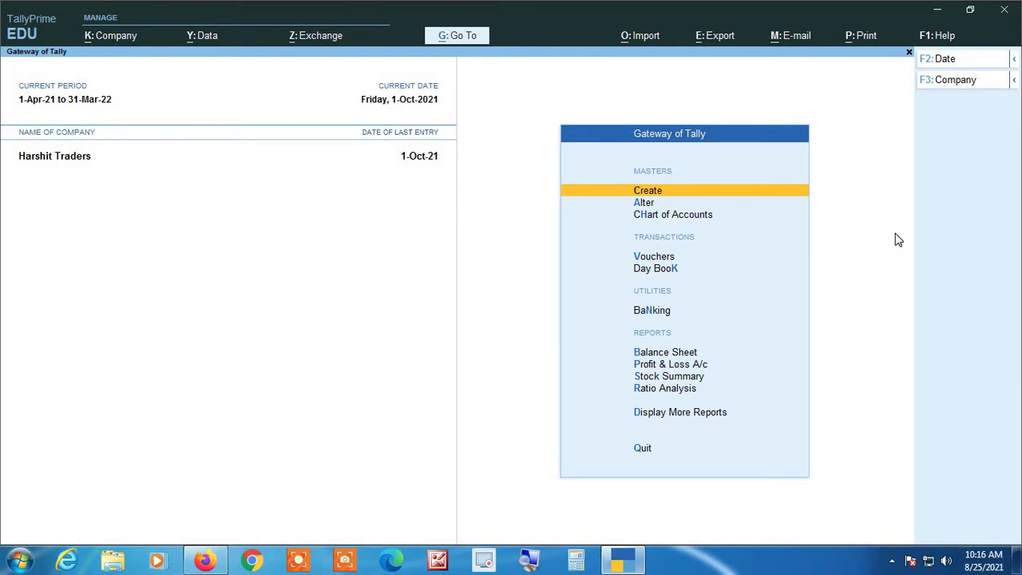
- Open a new sales voucher for Harshit Traders
{"action": "key", "text": "Down"}
{"action": "key", "text": "Down"}
{"action": "key", "text": "Down"}
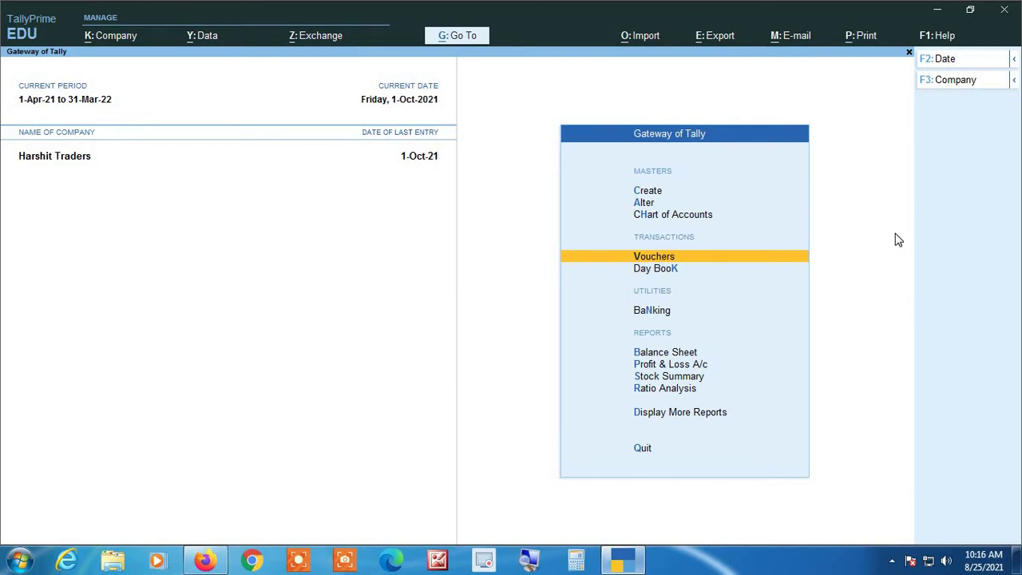
{"action": "key", "text": "Return"}
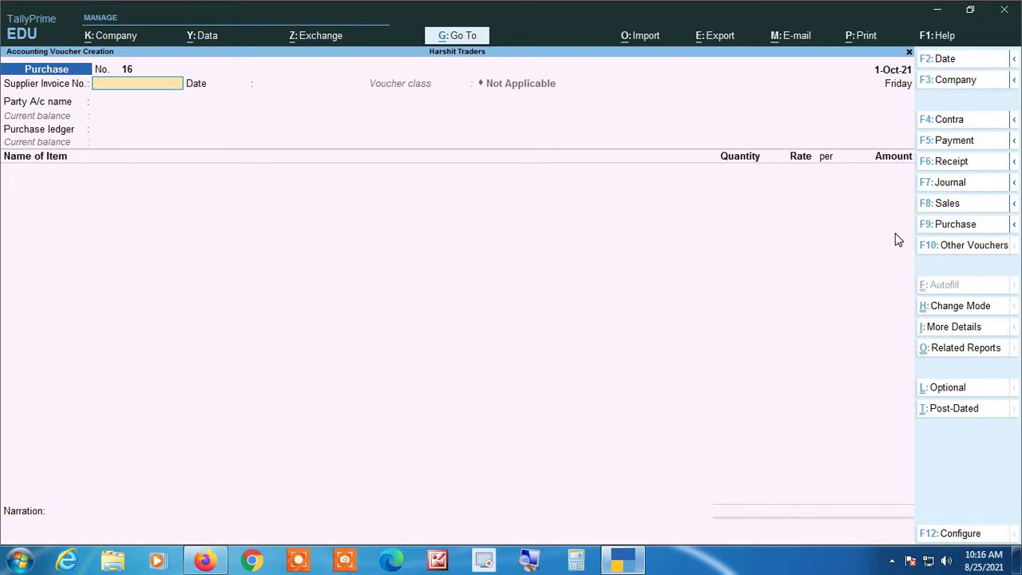
{"action": "key", "text": "F8"}
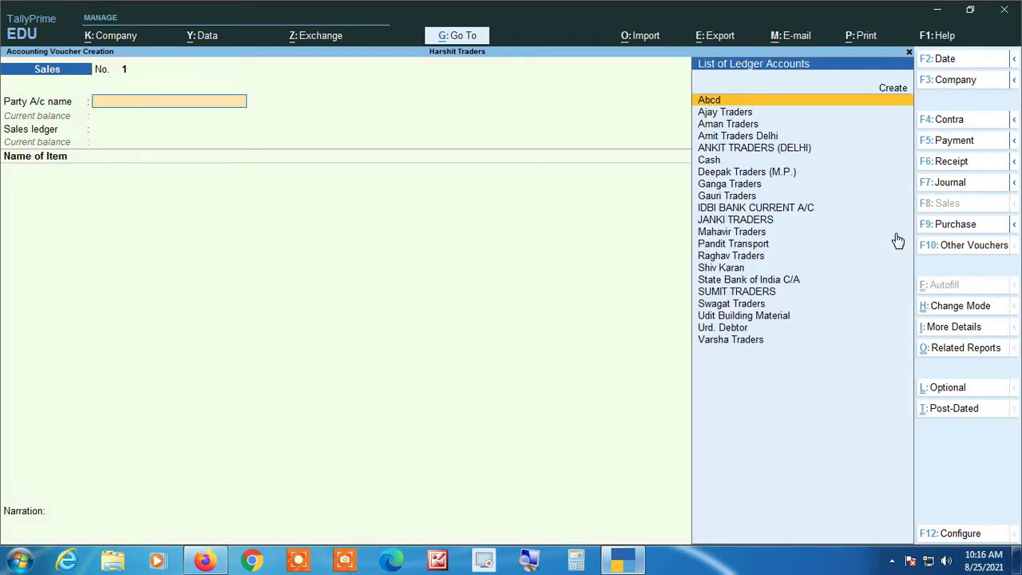
- Set the voucher's party account to Deepak Traders (M.P.) and its sales ledger to Sales
{"action": "type", "text": "De"}
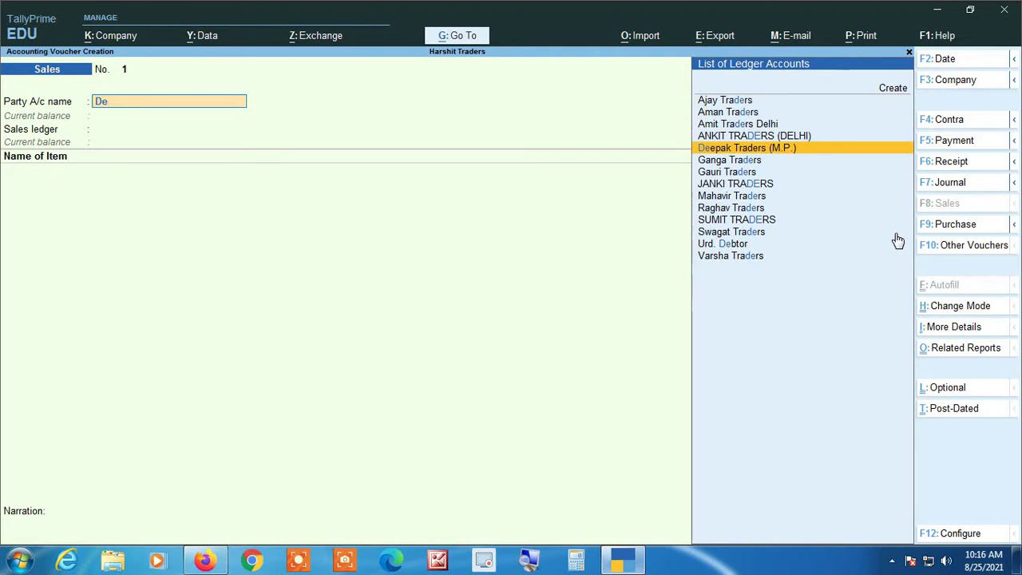
{"action": "key", "text": "Return"}
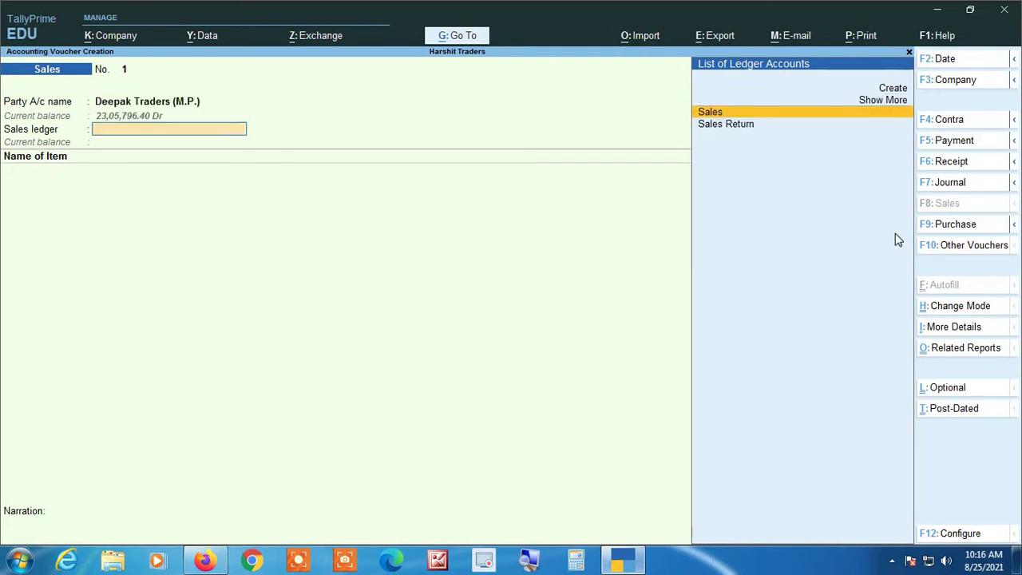
{"action": "key", "text": "Return"}
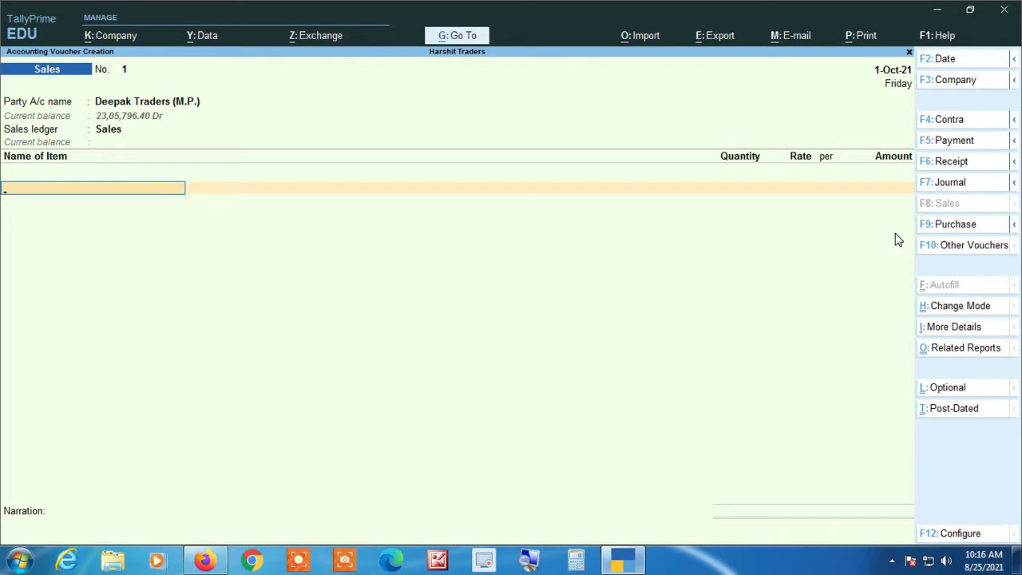
- Add the item Almonds @ 12% with a quantity of 100 kgs, accepting the rate of 440.00 per kg
{"action": "type", "text": "Al"}
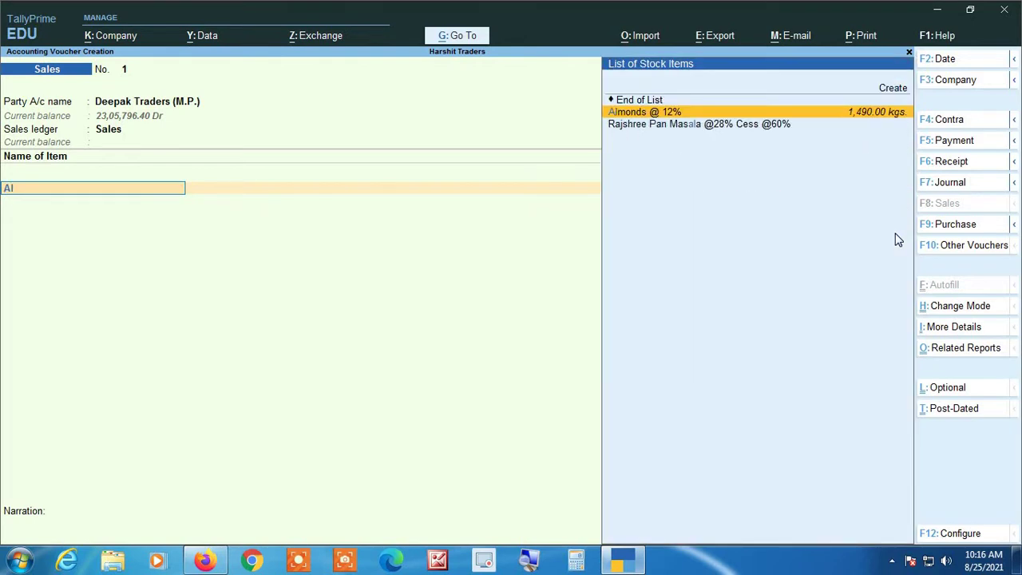
{"action": "key", "text": "Return"}
{"action": "type", "text": "100"}
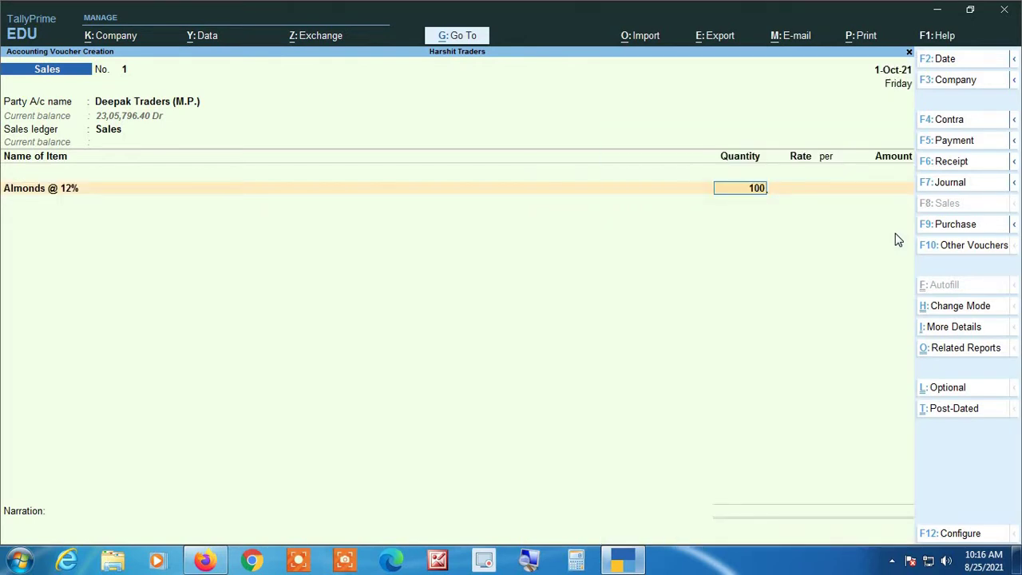
{"action": "key", "text": "Return"}
{"action": "key", "text": "Return"}
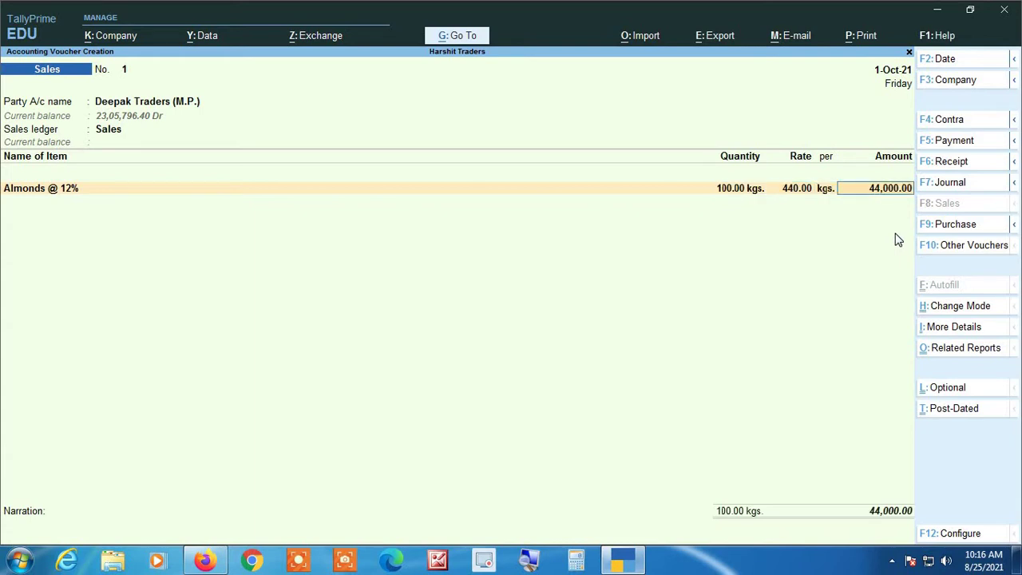
{"action": "key", "text": "Return"}
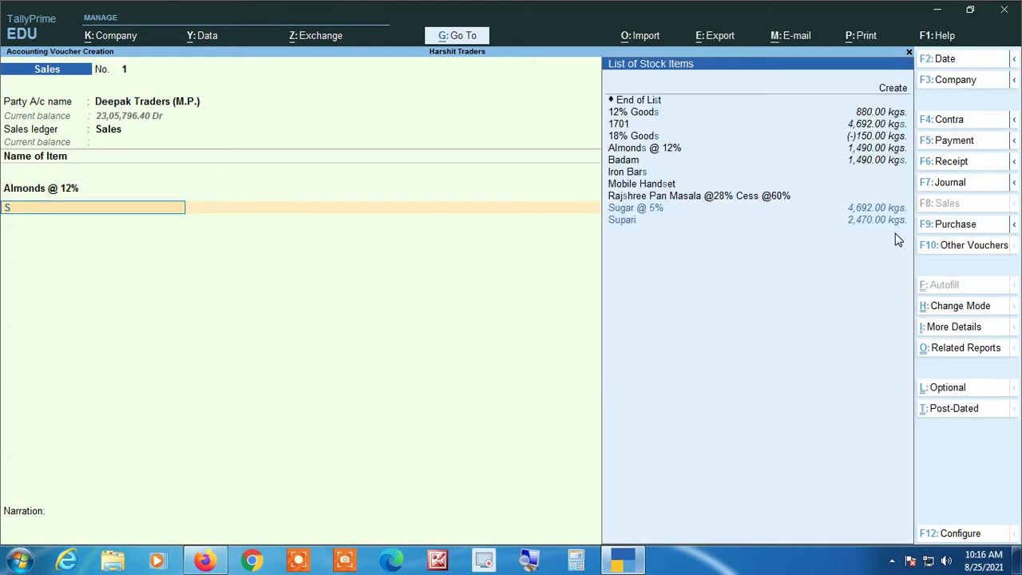
- Add the item Sugar @ 5% with a quantity of 200 kgs, accepting the rate of 30.00 per kg
{"action": "type", "text": "Su"}
{"action": "key", "text": "Return"}
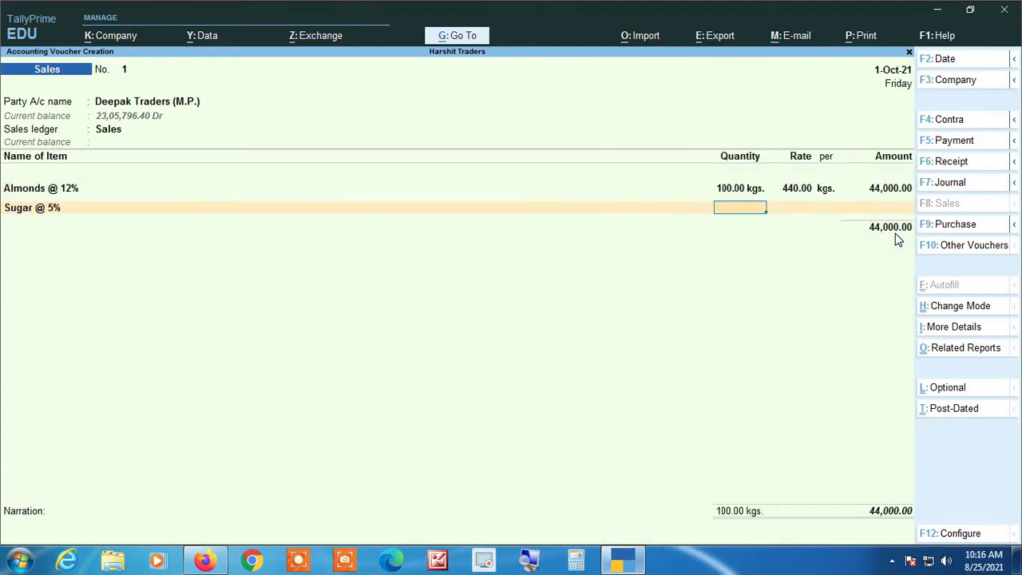
{"action": "type", "text": "200"}
{"action": "key", "text": "Return"}
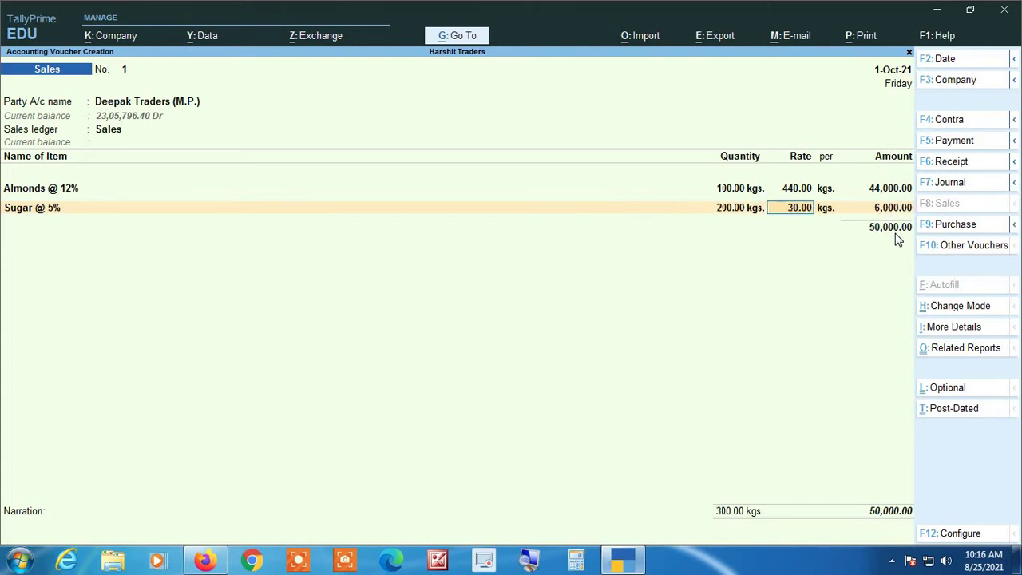
{"action": "key", "text": "Return"}
{"action": "key", "text": "Return"}
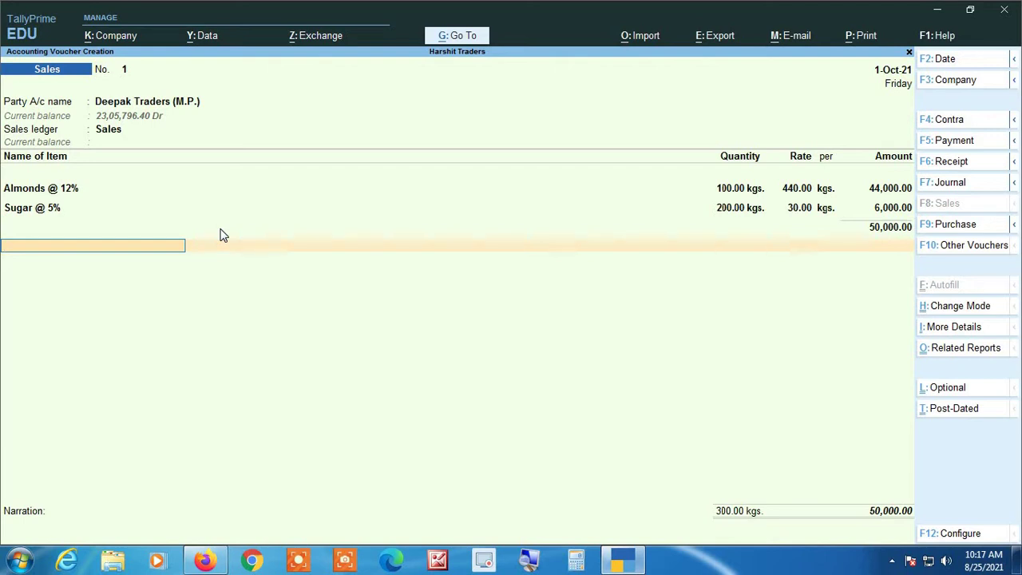
- Start a new ledger from within the voucher, named Charge Non GST, under the Indirect Incomes group
{"action": "key", "text": "alt+c"}
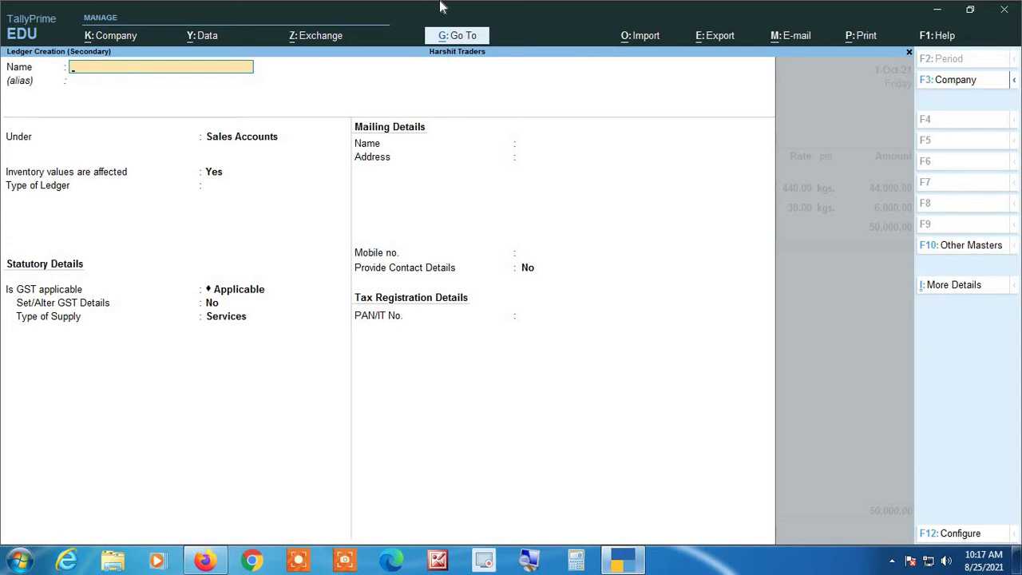
{"action": "type", "text": "Charge Non GST"}
{"action": "key", "text": "Return"}
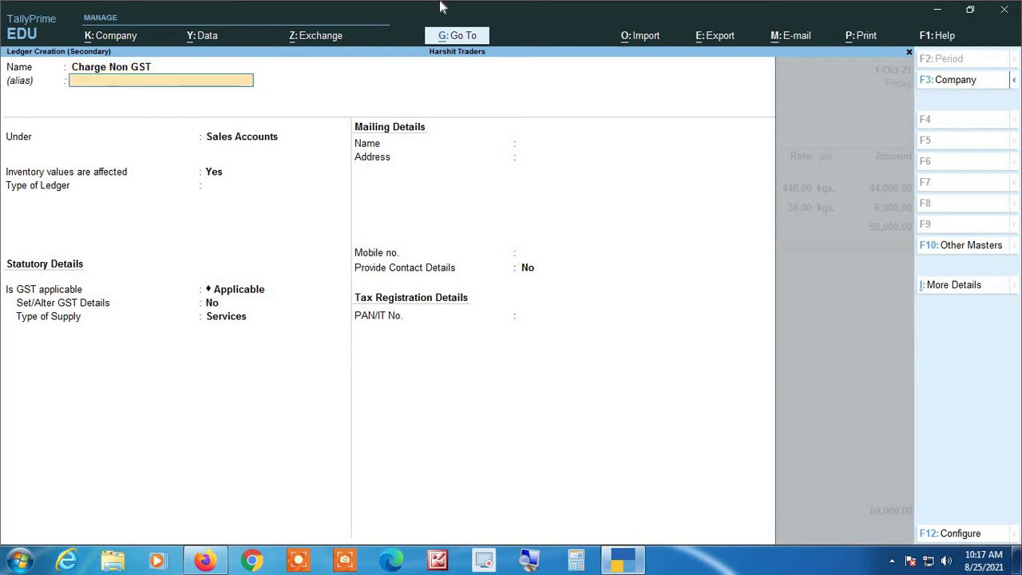
{"action": "key", "text": "Return"}
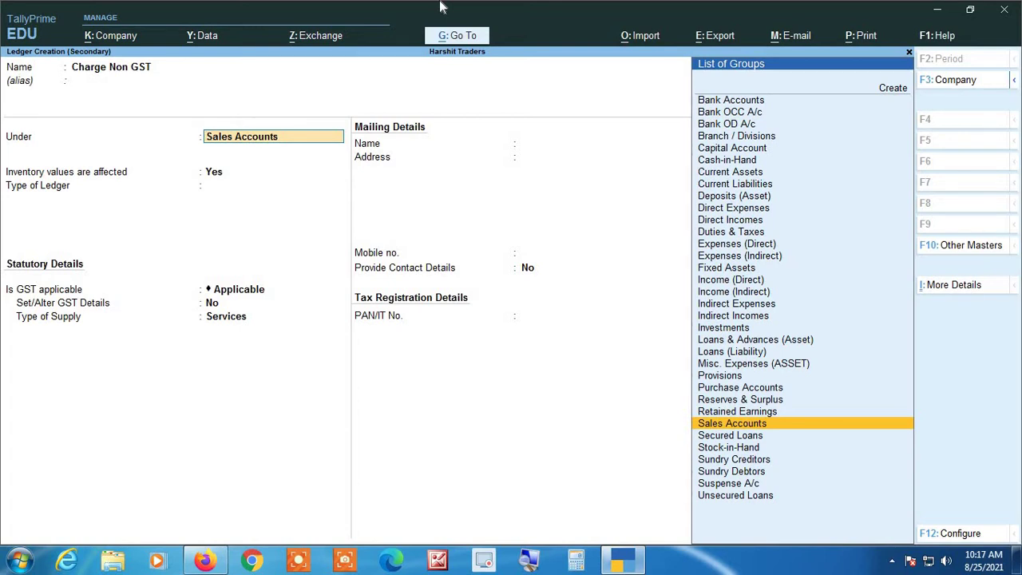
{"action": "key", "text": "BackSpace"}
{"action": "type", "text": "In"}
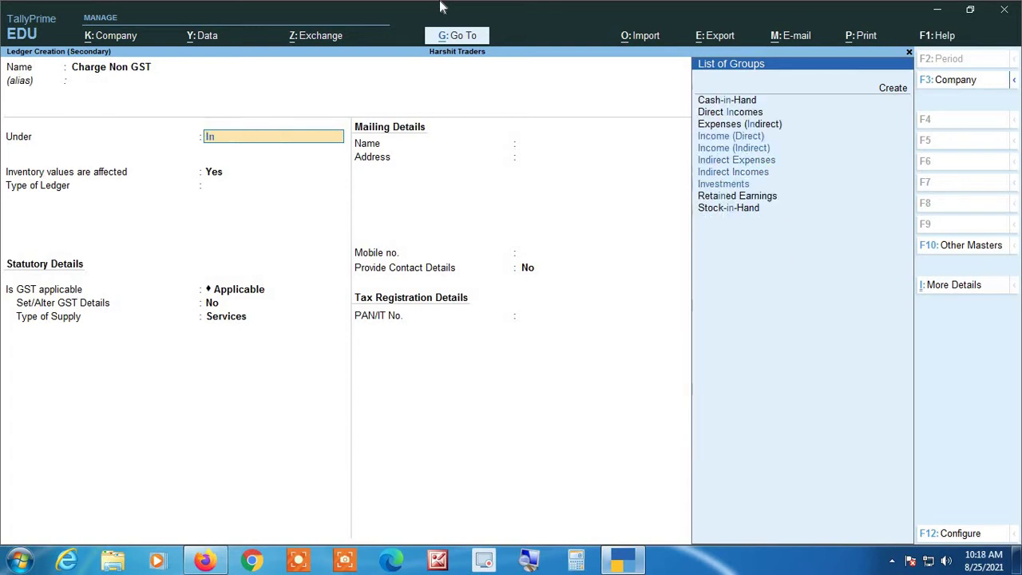
{"action": "key", "text": "Down"}
{"action": "key", "text": "Down"}
{"action": "key", "text": "Down"}
{"action": "key", "text": "Down"}
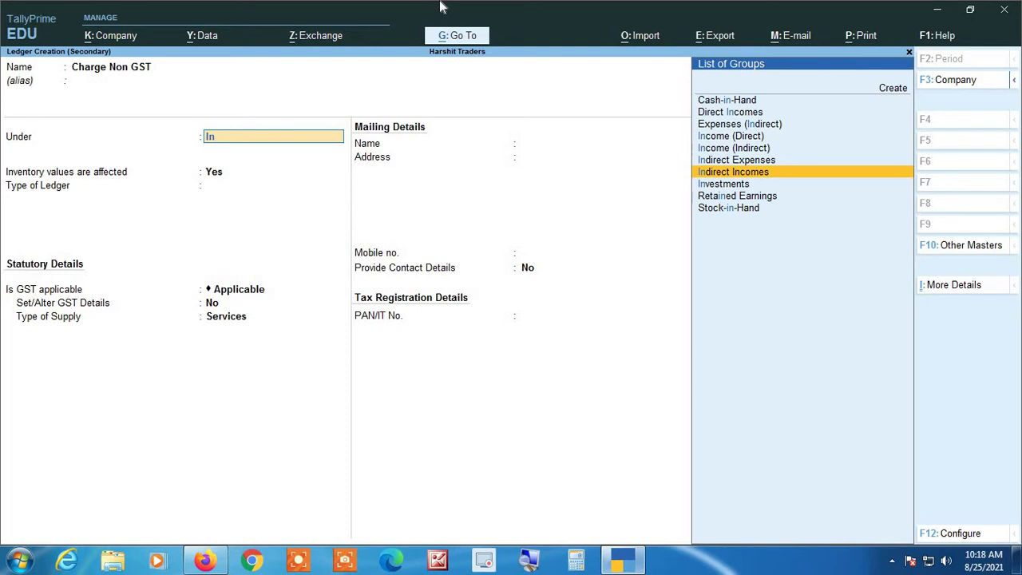
{"action": "key", "text": "Return"}
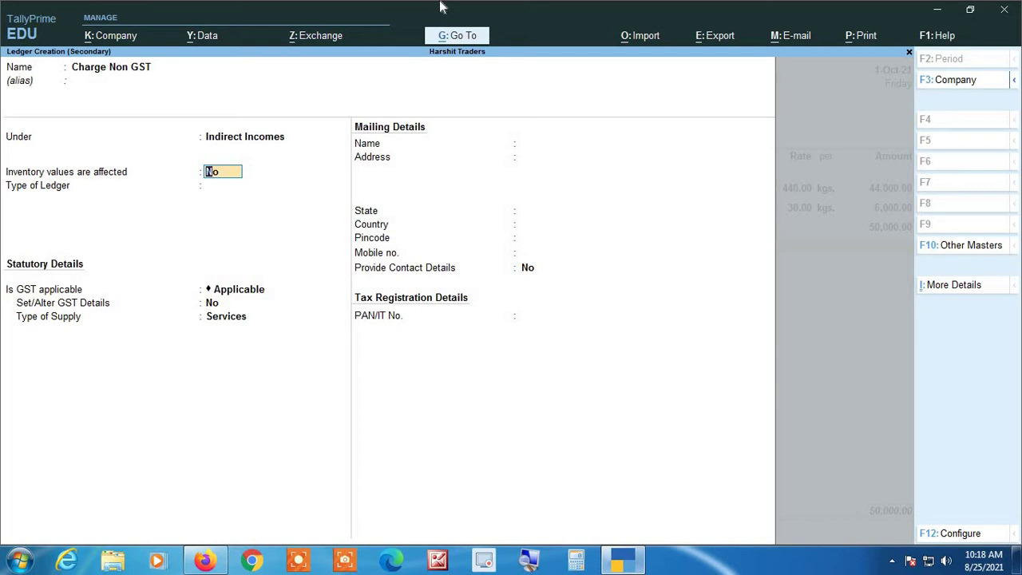
- Keep inventory values affected at No and set the type of ledger to Not Applicable
{"action": "key", "text": "Return"}
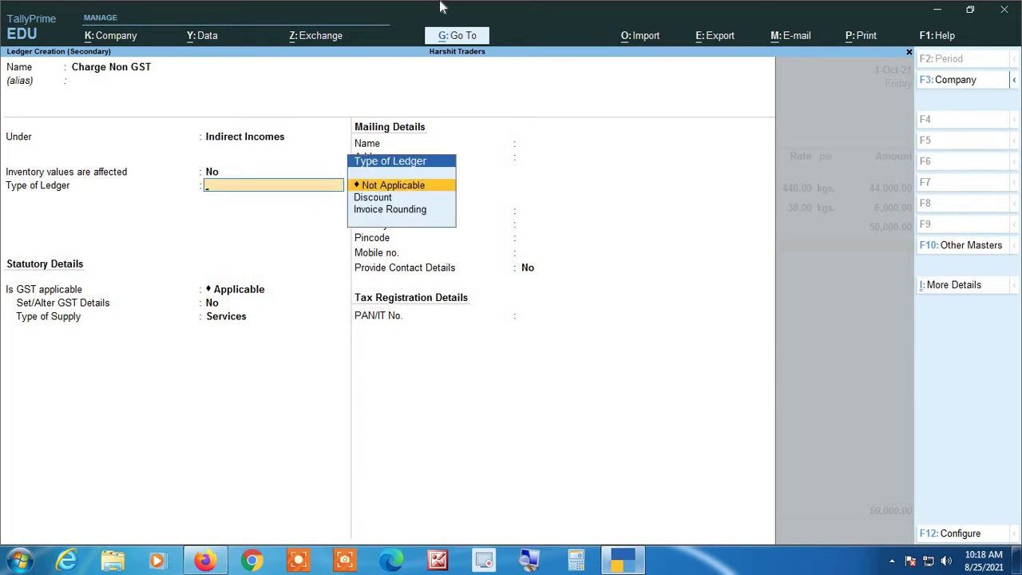
{"action": "key", "text": "Return"}
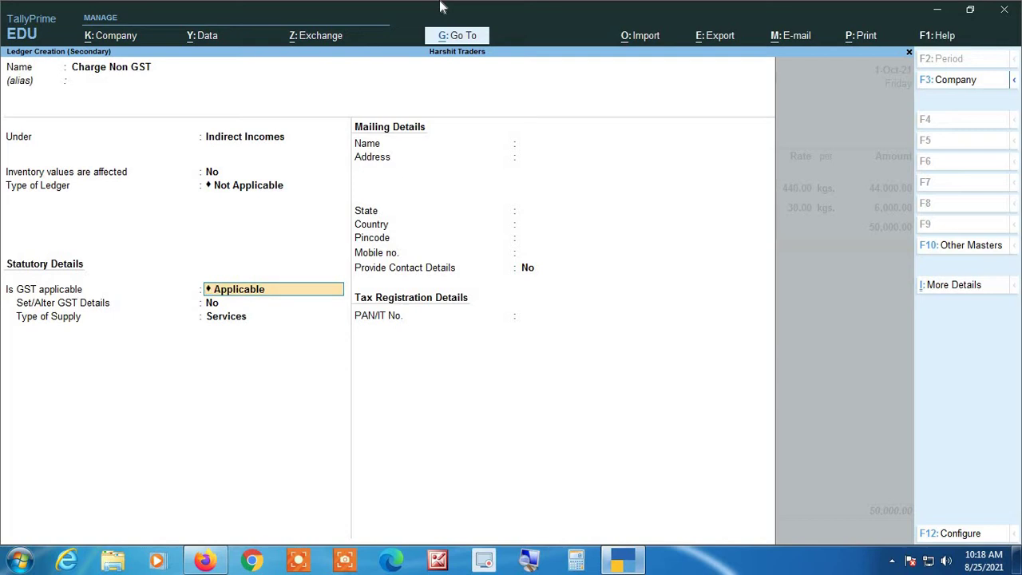
{"action": "left_click", "coordinate": [529, 561]}
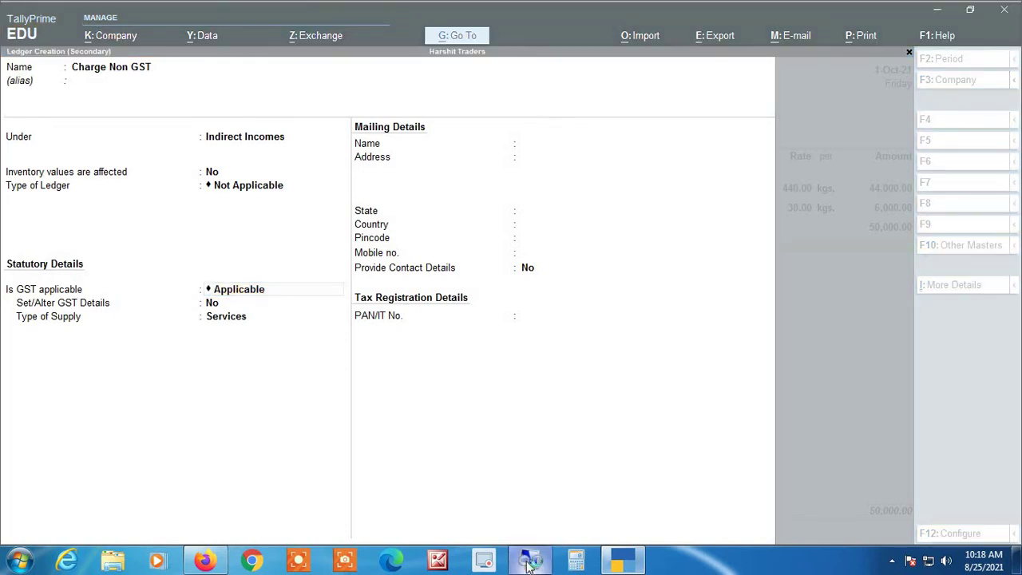
{"action": "left_click", "coordinate": [529, 562]}
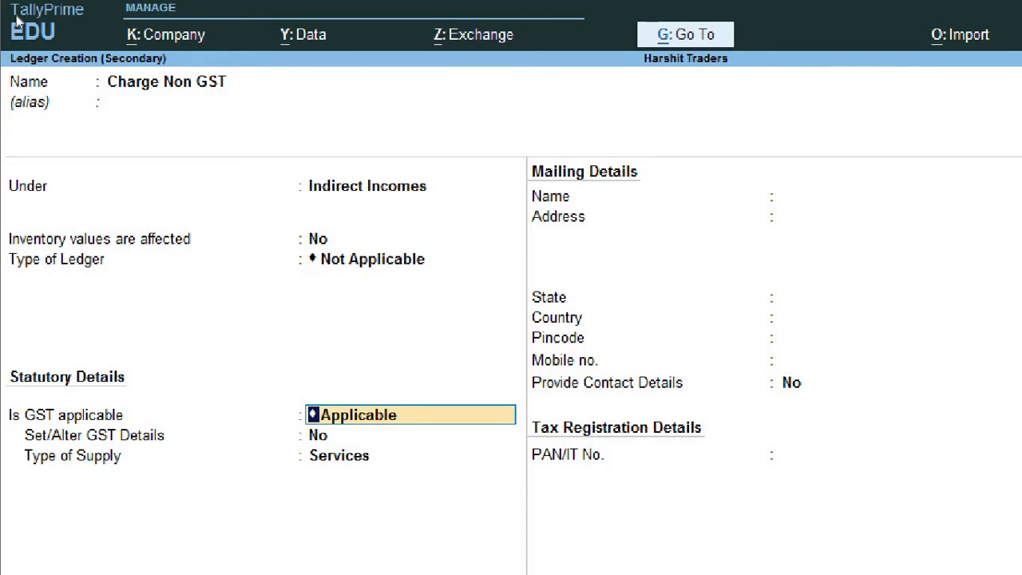
- Set GST applicability and inclusion in assessable value calculation to Not Applicable, and save the Charge Non GST ledger
{"action": "key", "text": "BackSpace"}
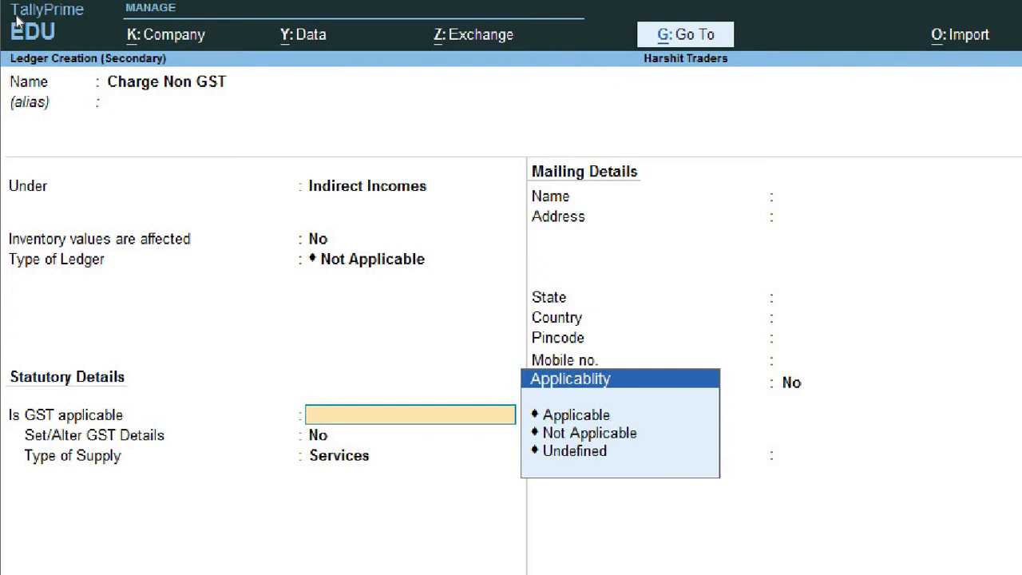
{"action": "key", "text": "Down"}
{"action": "key", "text": "Down"}
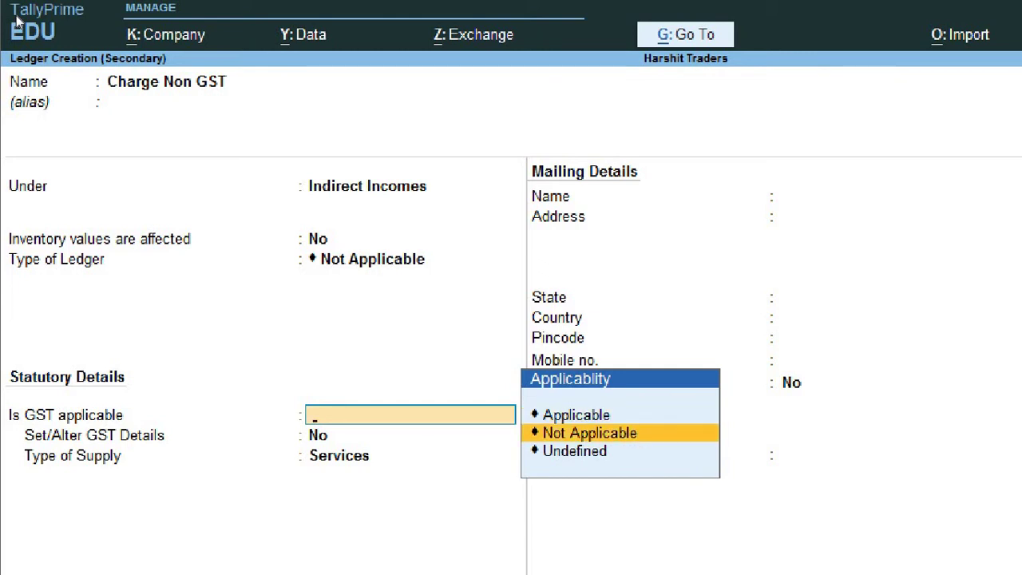
{"action": "key", "text": "Return"}
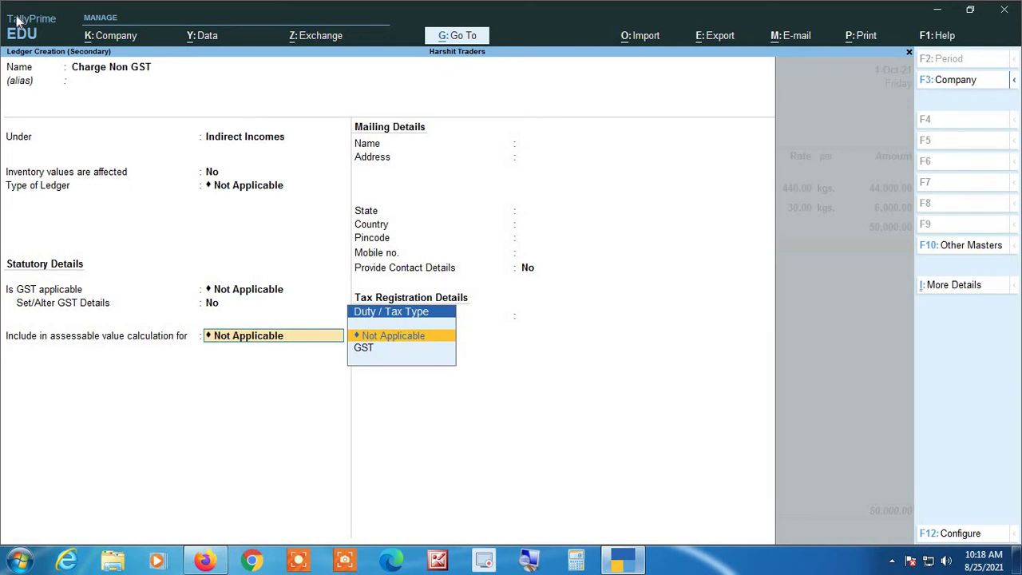
{"action": "key", "text": "Return"}
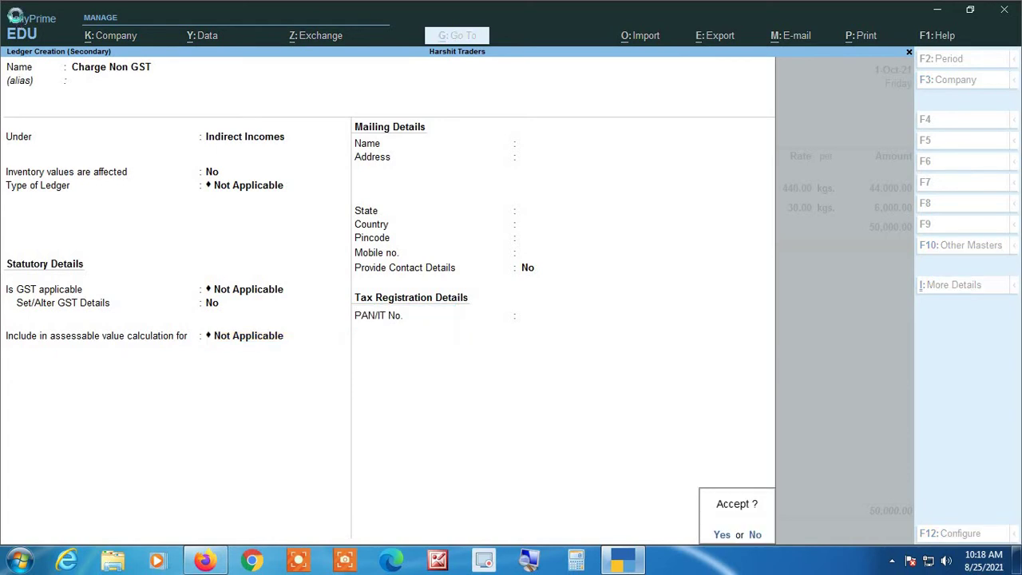
{"action": "key", "text": "Return"}
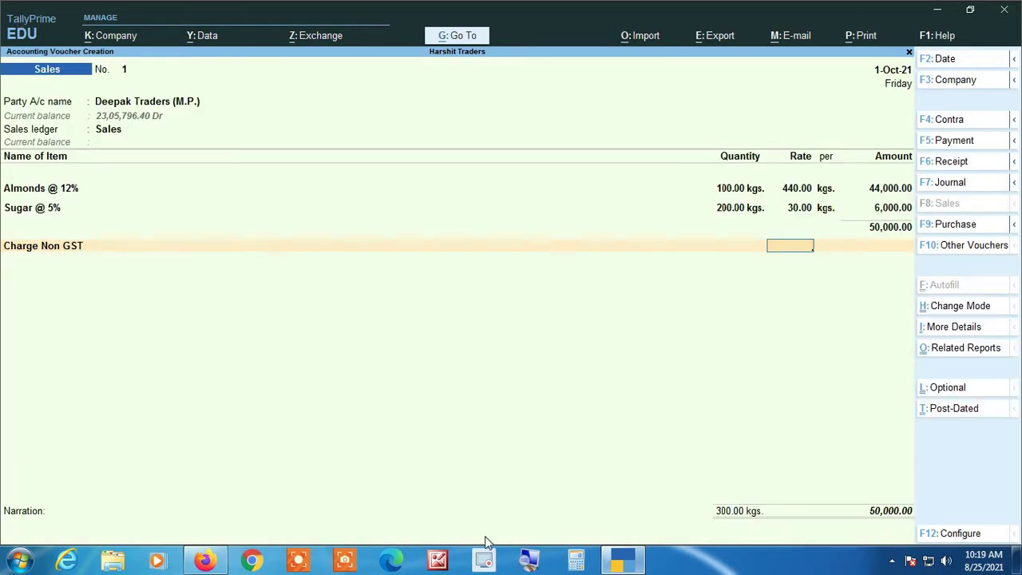
- Calculate the Charge Non GST line at 2%, clear its rate, and keep the 1,000.00 amount
{"action": "left_click", "coordinate": [529, 561]}
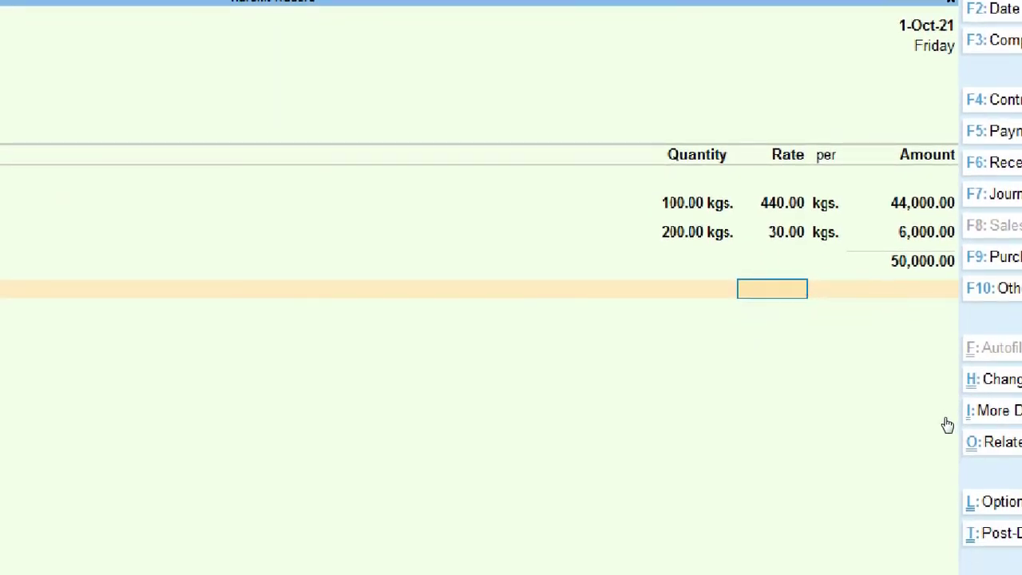
{"action": "type", "text": "2"}
{"action": "key", "text": "Return"}
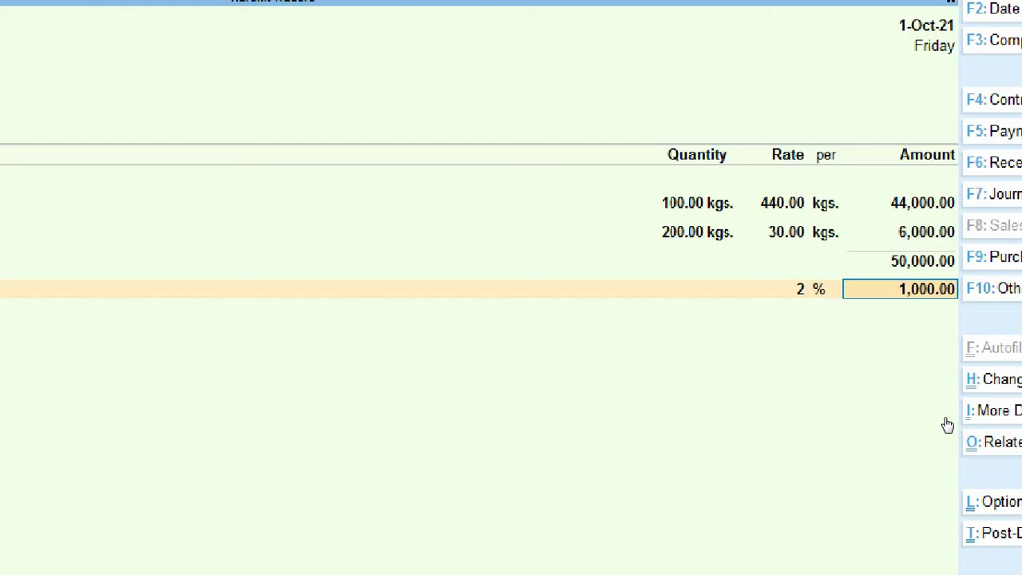
{"action": "key", "text": "BackSpace"}
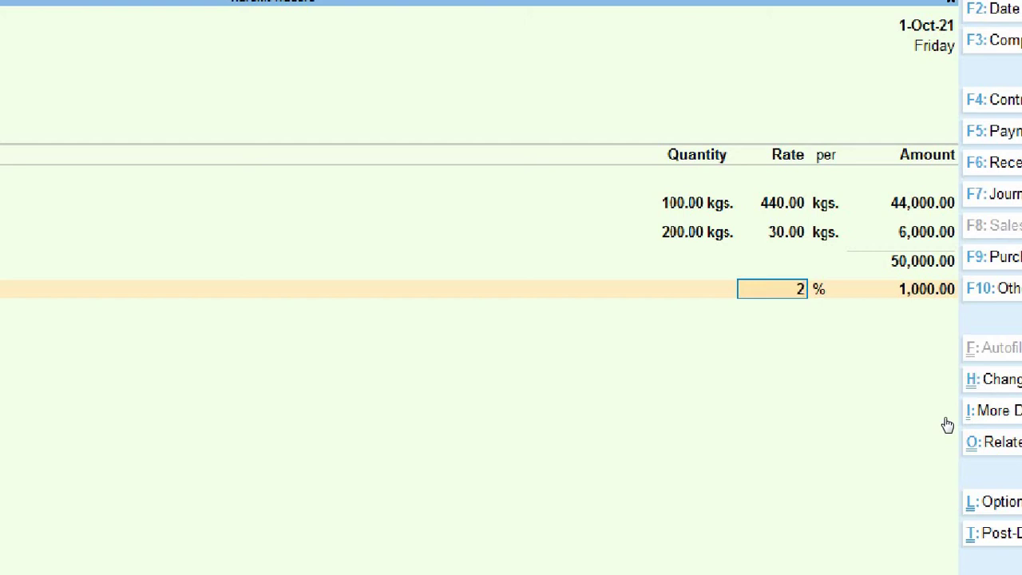
{"action": "key", "text": "BackSpace"}
{"action": "key", "text": "Return"}
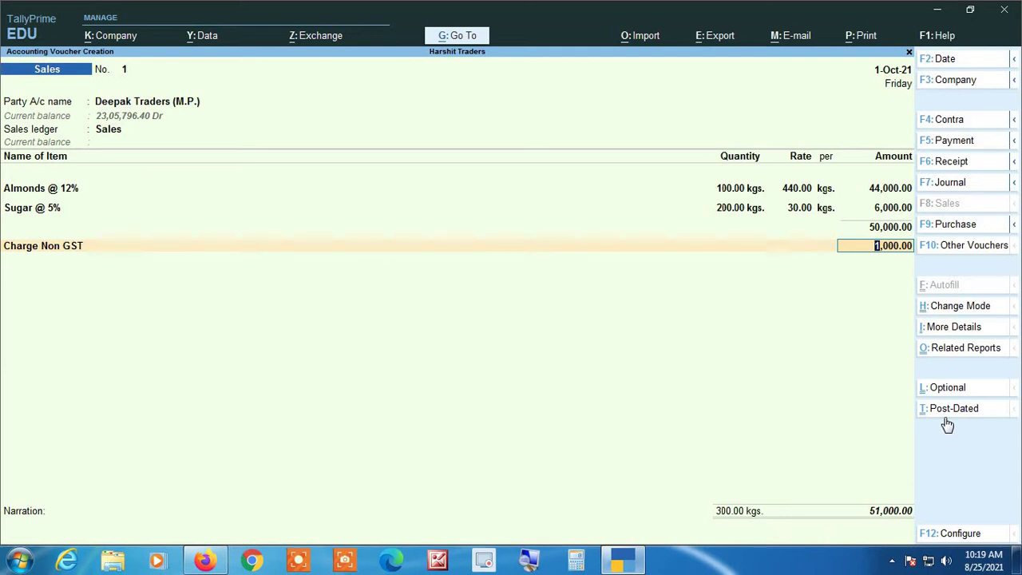
{"action": "key", "text": "Return"}
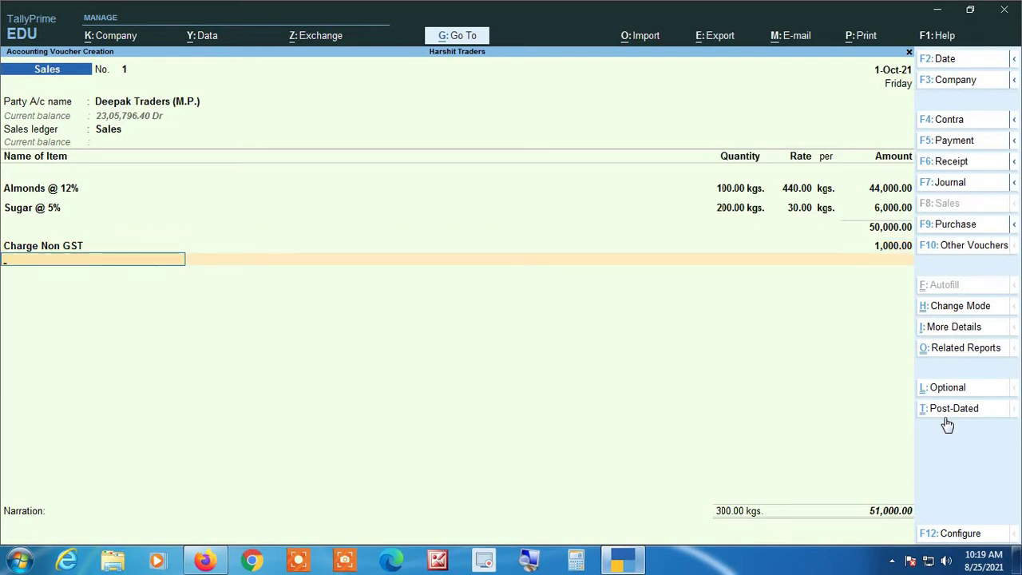
- Add the Cgst and Sgst tax ledgers below the charge line with their calculated amounts
{"action": "type", "text": "cgst"}
{"action": "key", "text": "Return"}
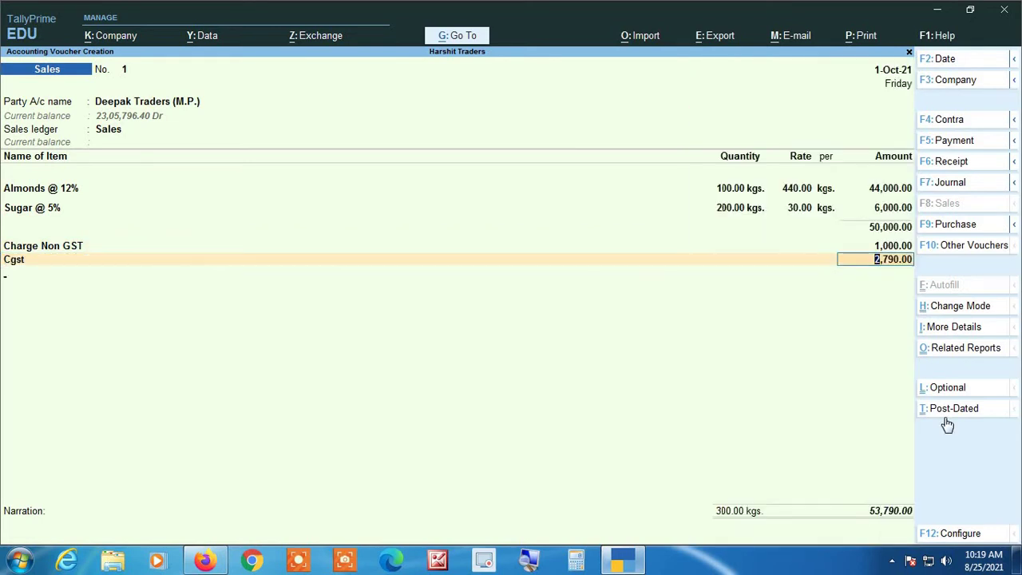
{"action": "key", "text": "Return"}
{"action": "type", "text": "sg"}
{"action": "key", "text": "Return"}
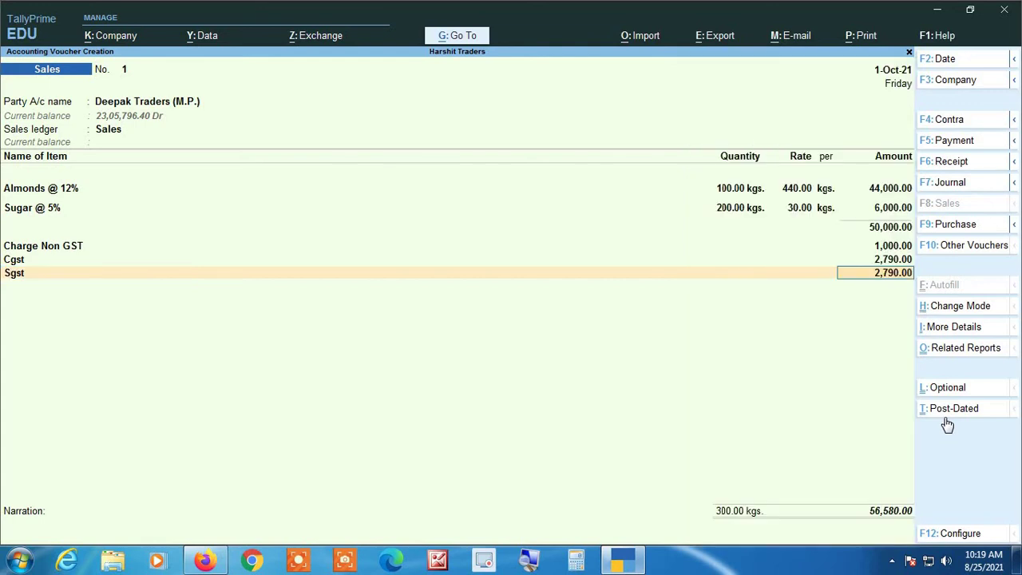
- Accept the Sgst amount and open the detailed GST - Tax Analysis for the sales voucher
{"action": "key", "text": "Return"}
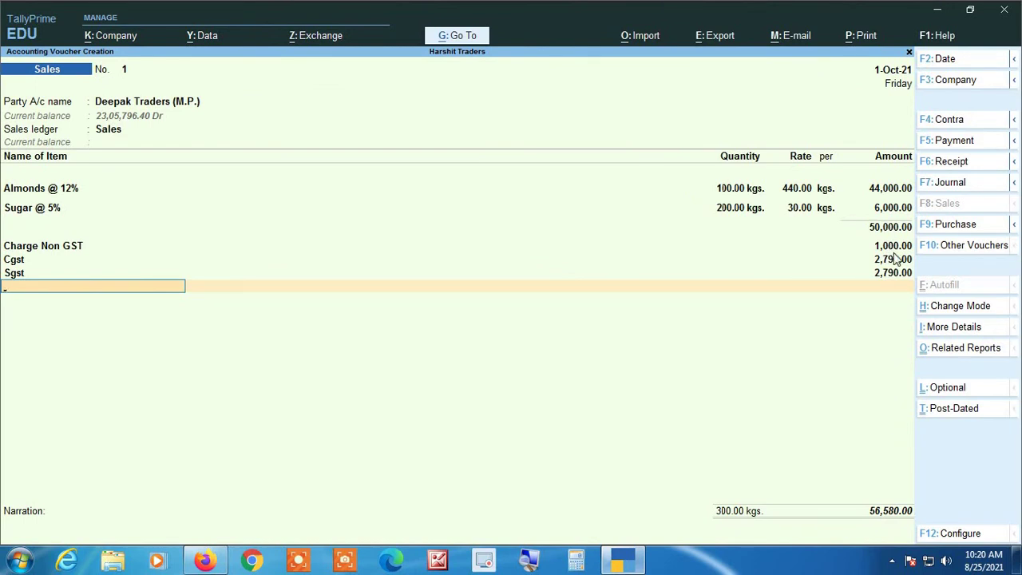
{"action": "left_click", "coordinate": [959, 356]}
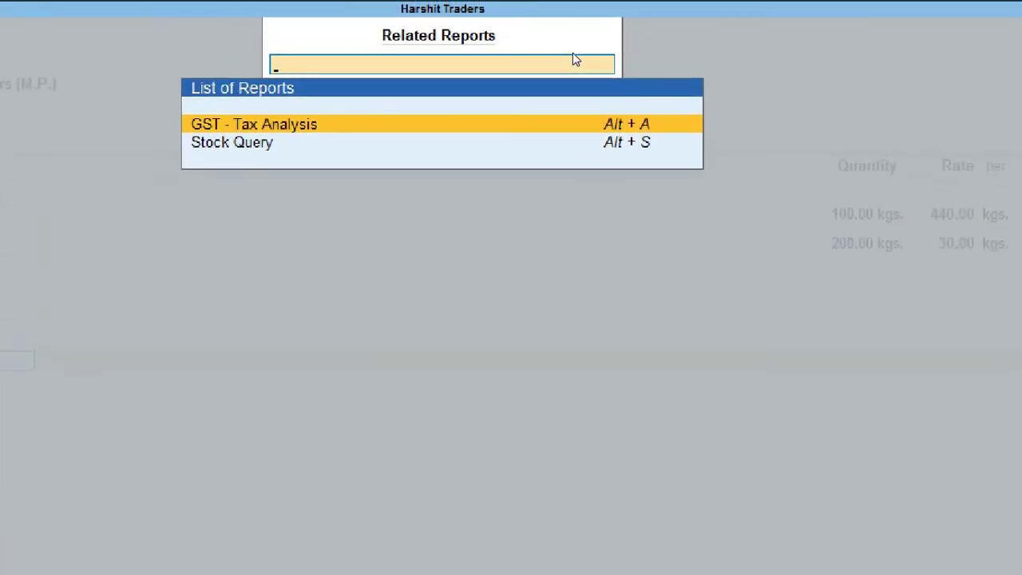
{"action": "key", "text": "Return"}
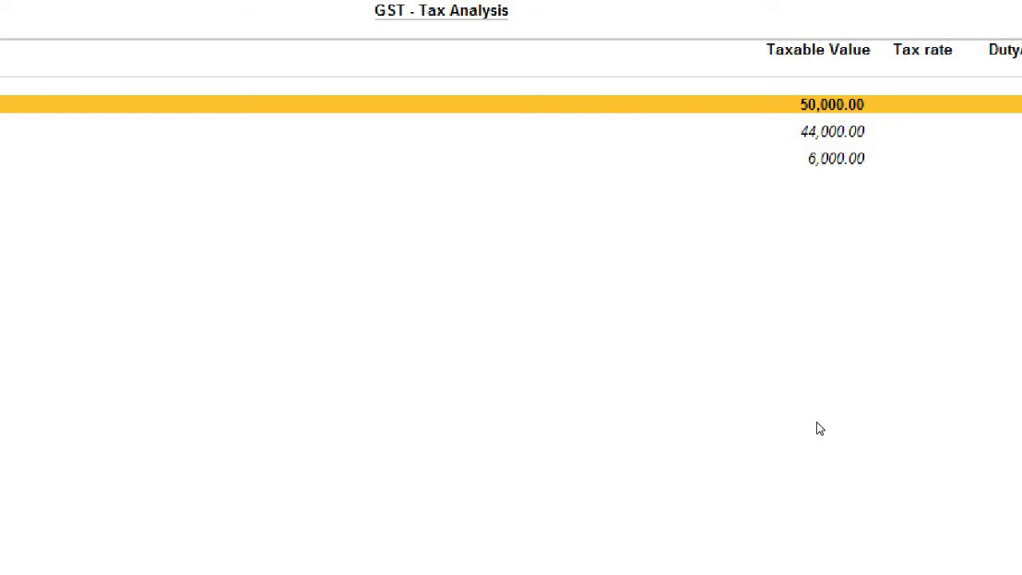
{"action": "key", "text": "alt+F1"}
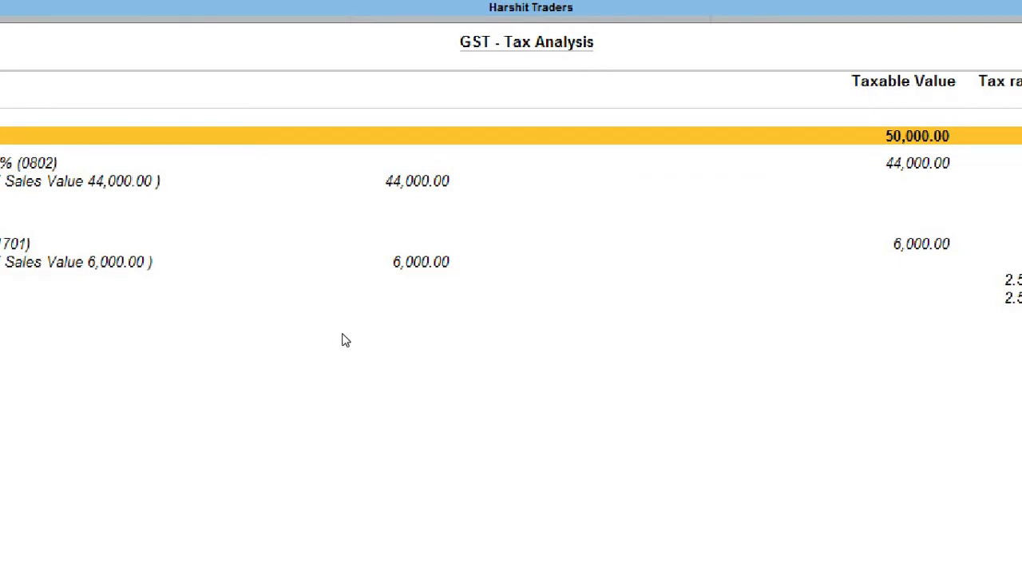
- Examine the taxable values, tax rates and tax amounts for Almonds @ 12% and Sugar @ 5%, and close the analysis
{"action": "key", "text": "Down"}
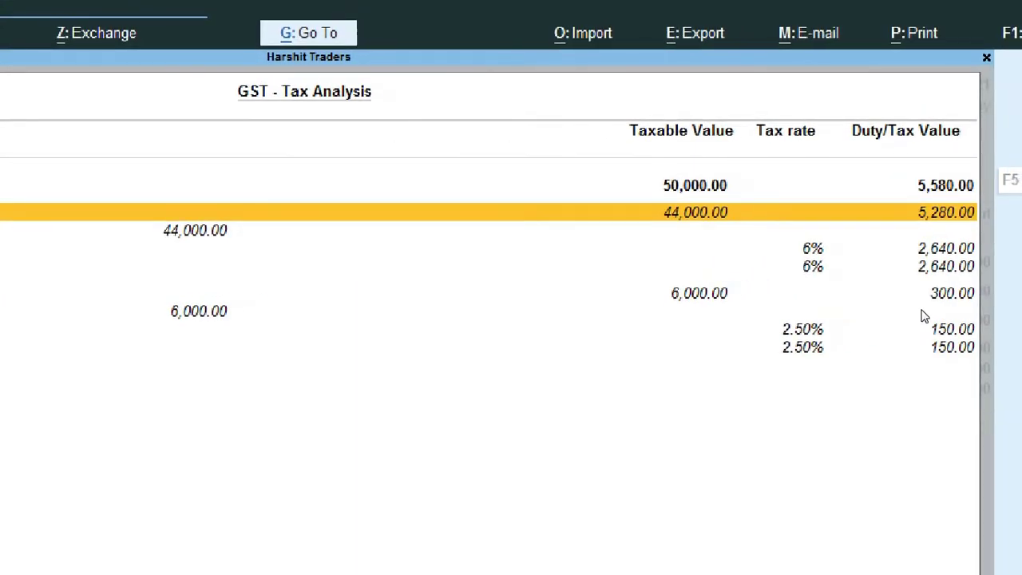
{"action": "key", "text": "Down"}
{"action": "key", "text": "Down"}
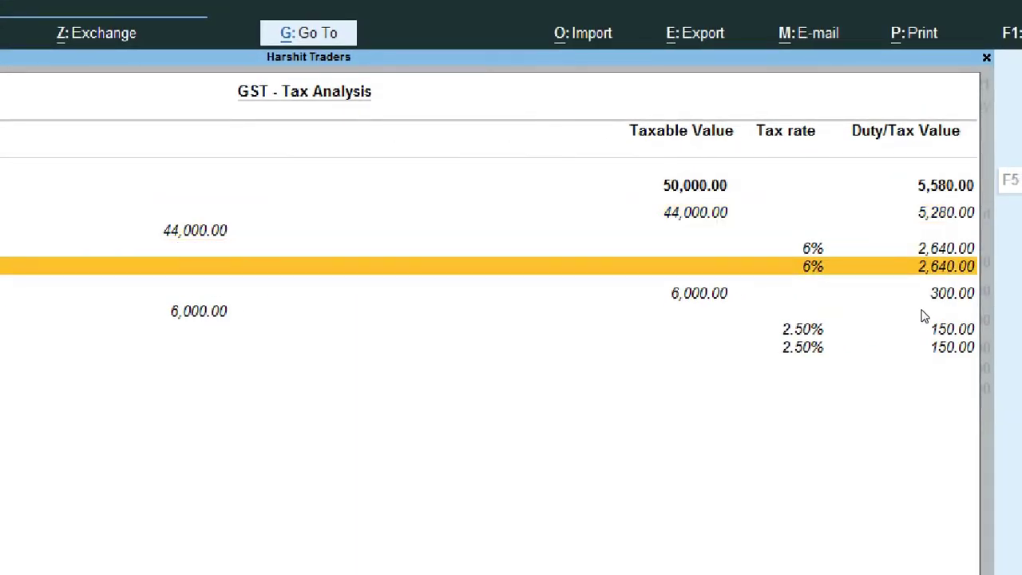
{"action": "key", "text": "Down"}
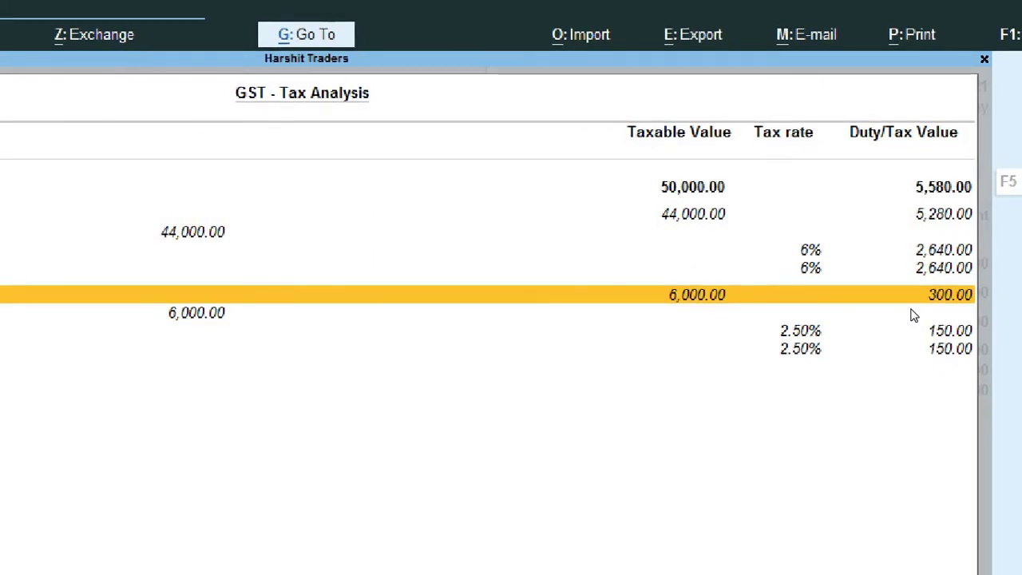
{"action": "key", "text": "Down"}
{"action": "key", "text": "Down"}
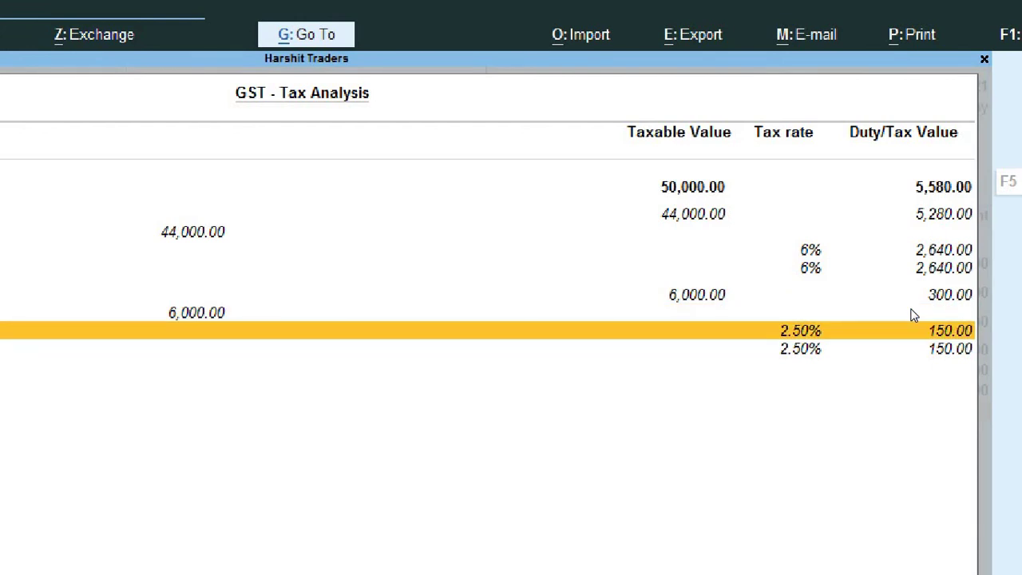
{"action": "key", "text": "Down"}
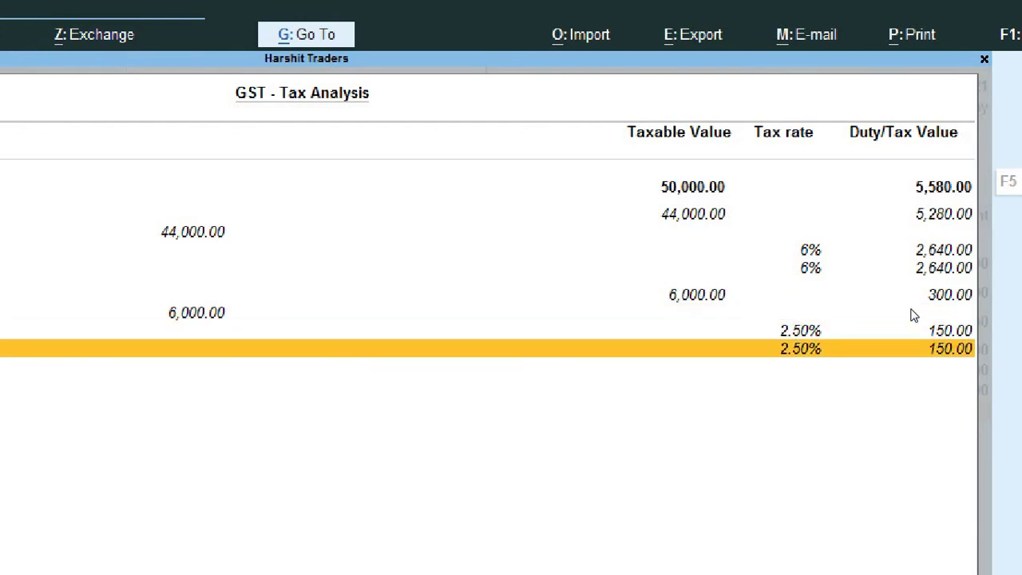
{"action": "key", "text": "Up"}
{"action": "key", "text": "Up"}
{"action": "key", "text": "Up"}
{"action": "key", "text": "Up"}
{"action": "key", "text": "Up"}
{"action": "key", "text": "Up"}
{"action": "key", "text": "Up"}
{"action": "key", "text": "Up"}
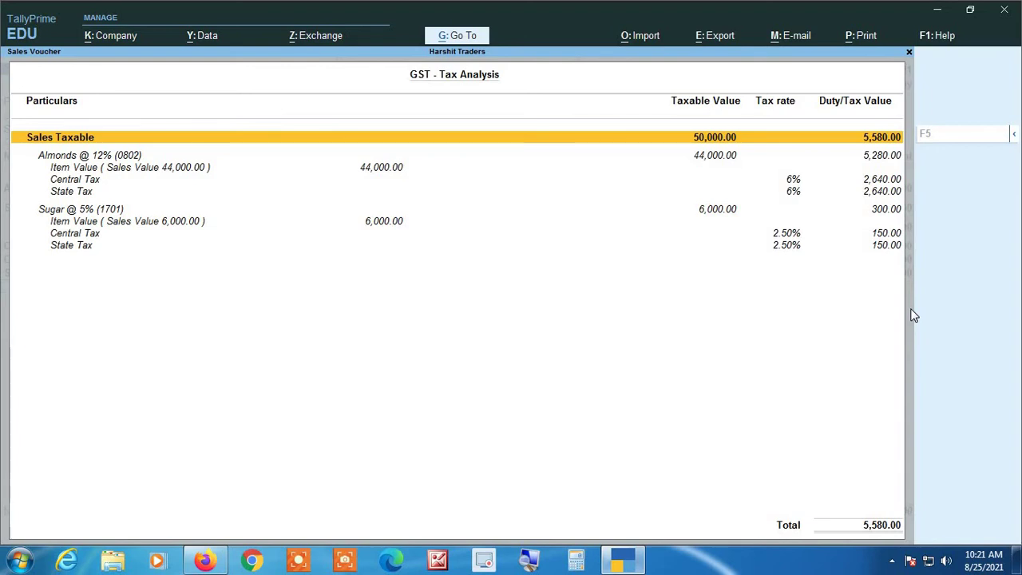
{"action": "key", "text": "Escape"}
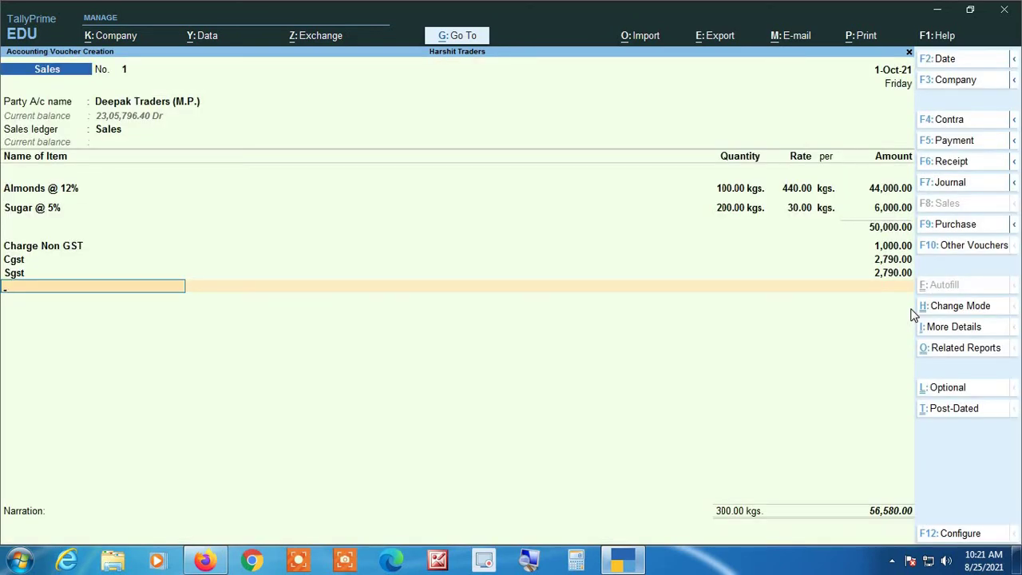
- Leave the narration blank and save sales voucher No. 1
{"action": "key", "text": "Return"}
{"action": "key", "text": "Return"}
{"action": "key", "text": "Return"}
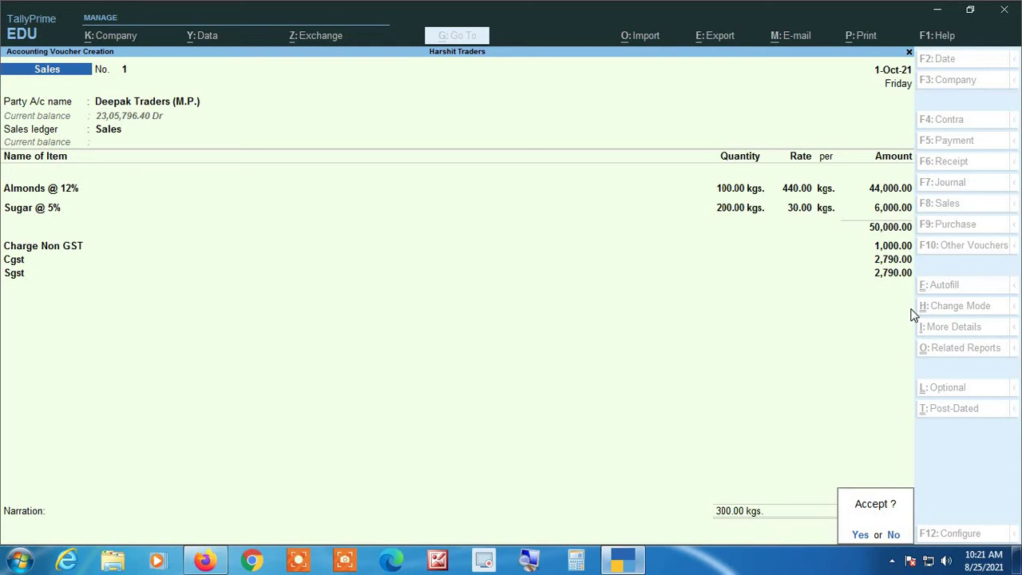
{"action": "key", "text": "Return"}
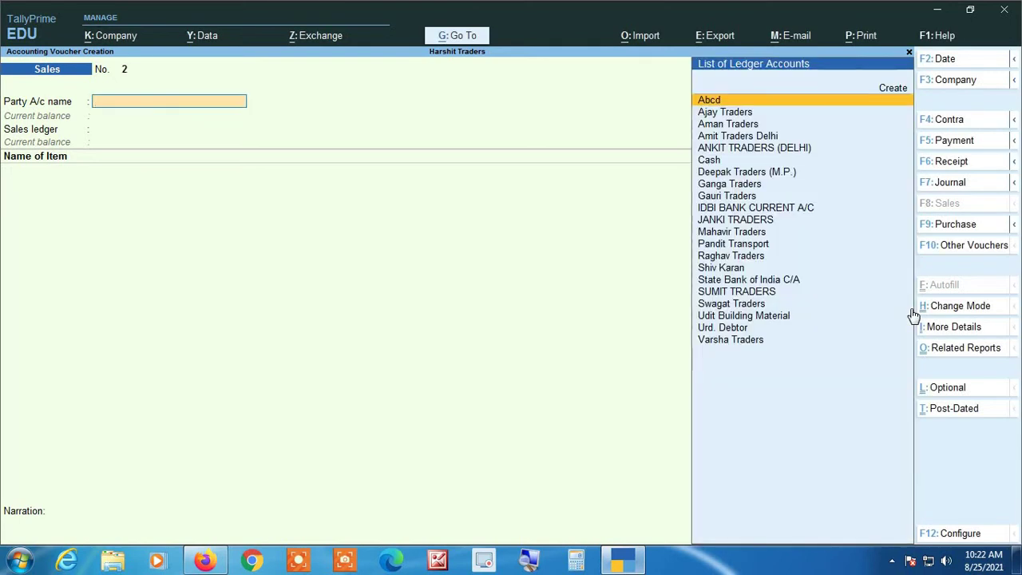
- Set the party account of the new sales voucher to Deepak Traders (M.P.) and use the Sales ledger
{"action": "type", "text": "De"}
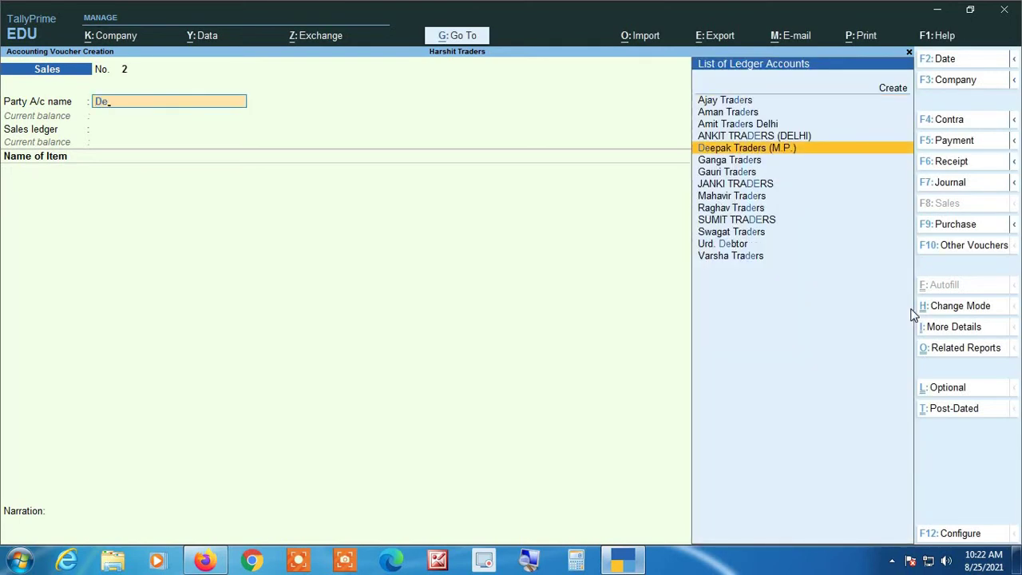
{"action": "key", "text": "Return"}
{"action": "key", "text": "Return"}
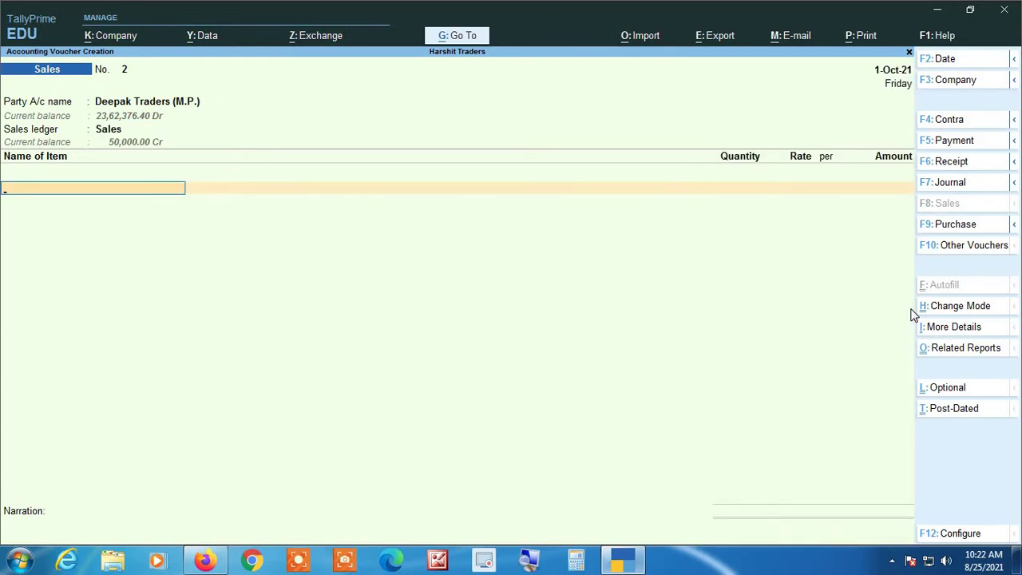
- Add the item Almonds @ 12% with a quantity of 100 kgs. at a rate of 440.00
{"action": "type", "text": "al"}
{"action": "key", "text": "Return"}
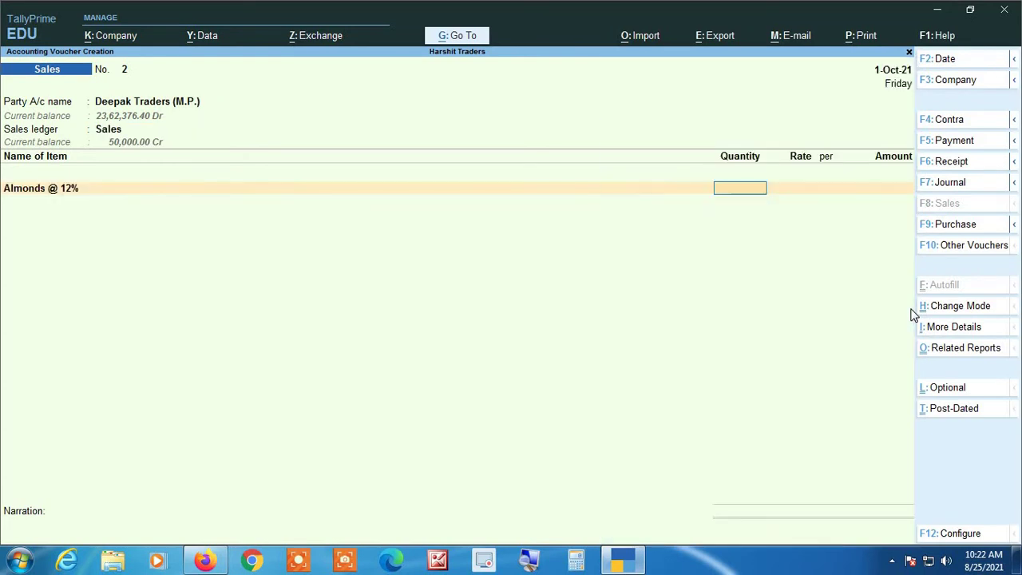
{"action": "type", "text": "100"}
{"action": "key", "text": "Return"}
{"action": "key", "text": "Return"}
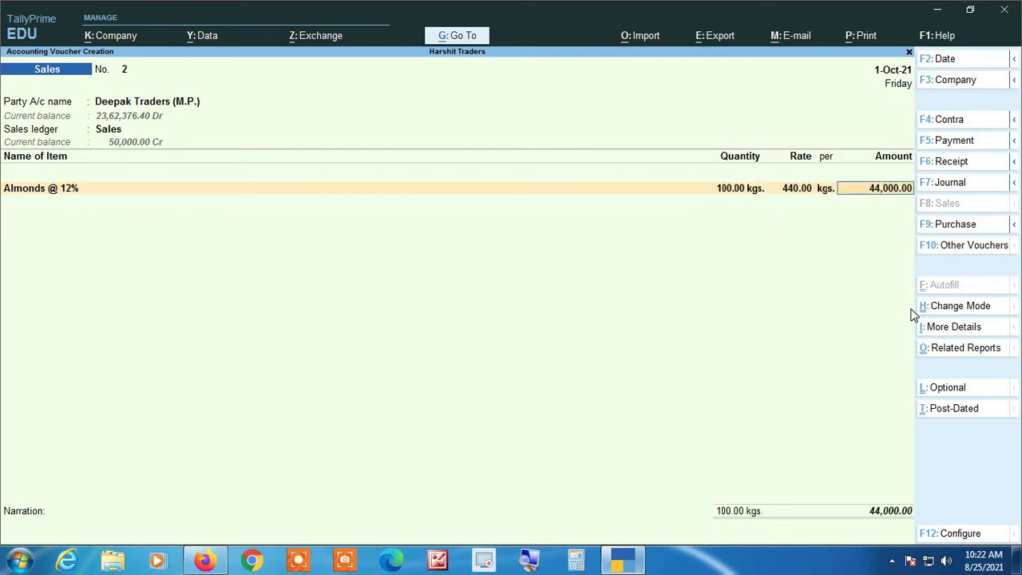
{"action": "key", "text": "Return"}
- Add the item Sugar @ 5% with a quantity of 200 kgs. at a rate of 30.00, and finish the item list
{"action": "type", "text": "su"}
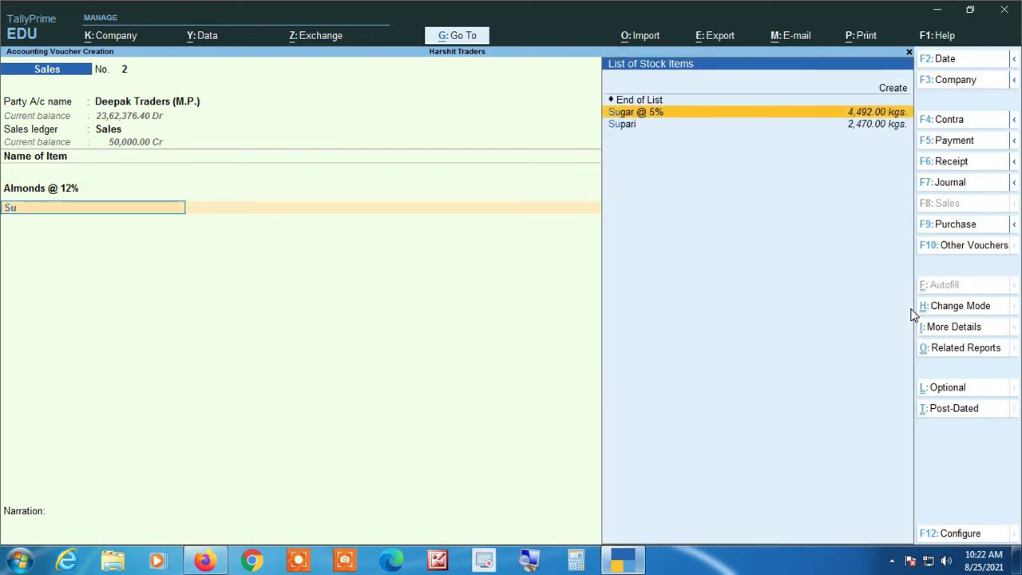
{"action": "key", "text": "Return"}
{"action": "type", "text": "200"}
{"action": "key", "text": "Return"}
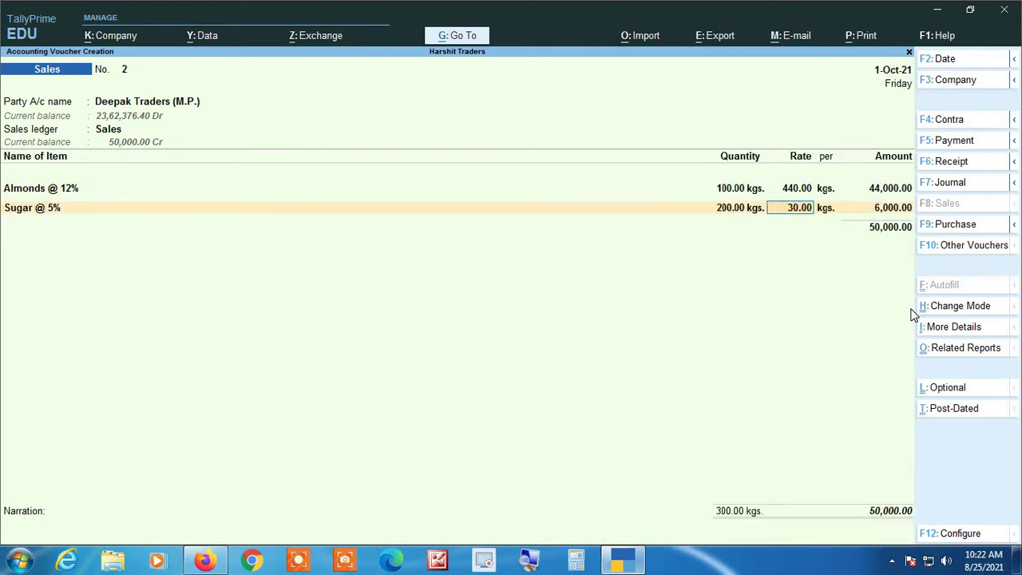
{"action": "key", "text": "Return"}
{"action": "key", "text": "Return"}
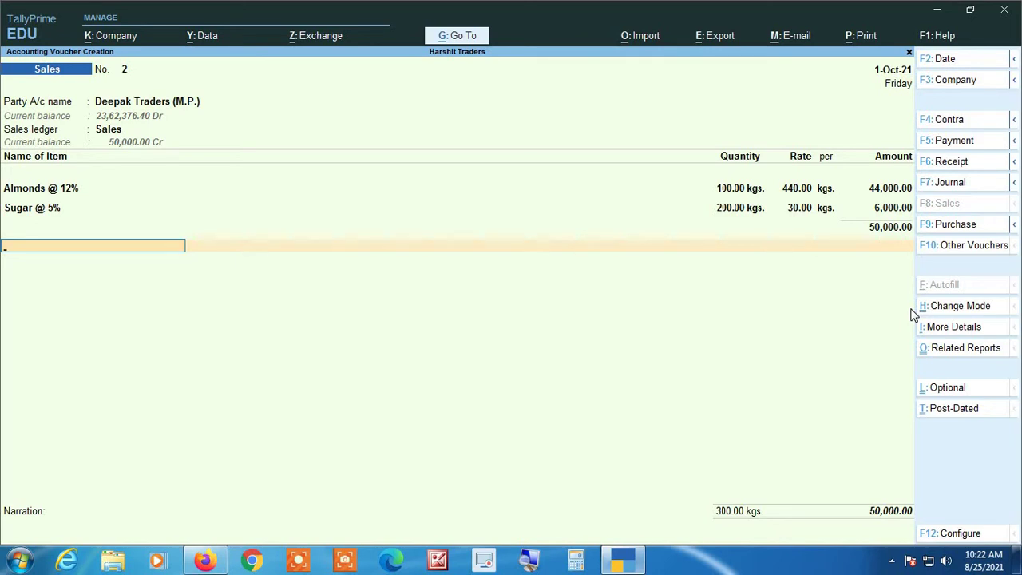
- Start a new ledger from the voucher, name it Labour Charge @ 18% GST, and leave its alias blank
{"action": "key", "text": "alt+c"}
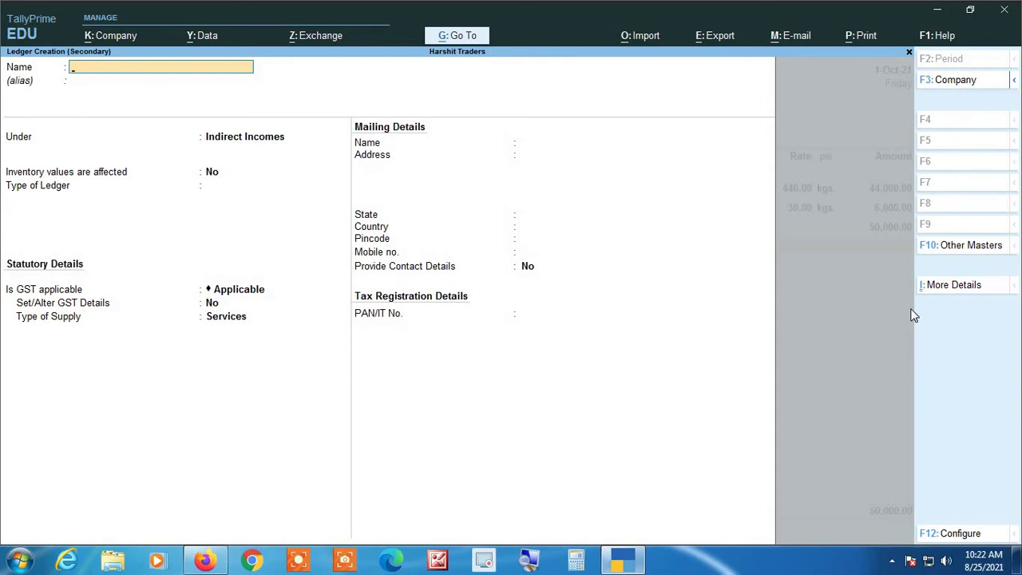
{"action": "type", "text": "Labour Charge"}
{"action": "type", "text": "@ 18"}
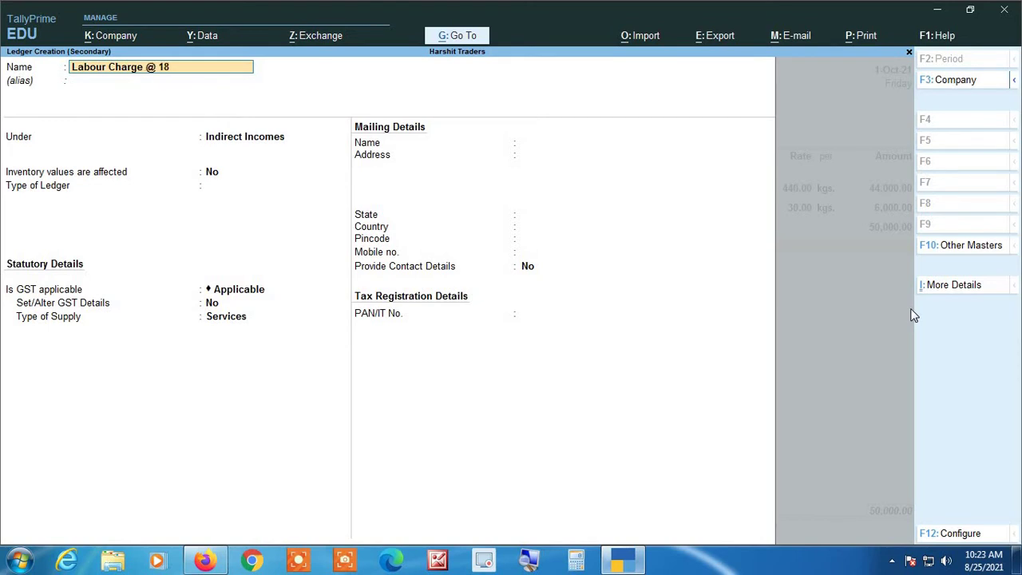
{"action": "type", "text": "% GST"}
{"action": "key", "text": "Return"}
{"action": "key", "text": "Return"}
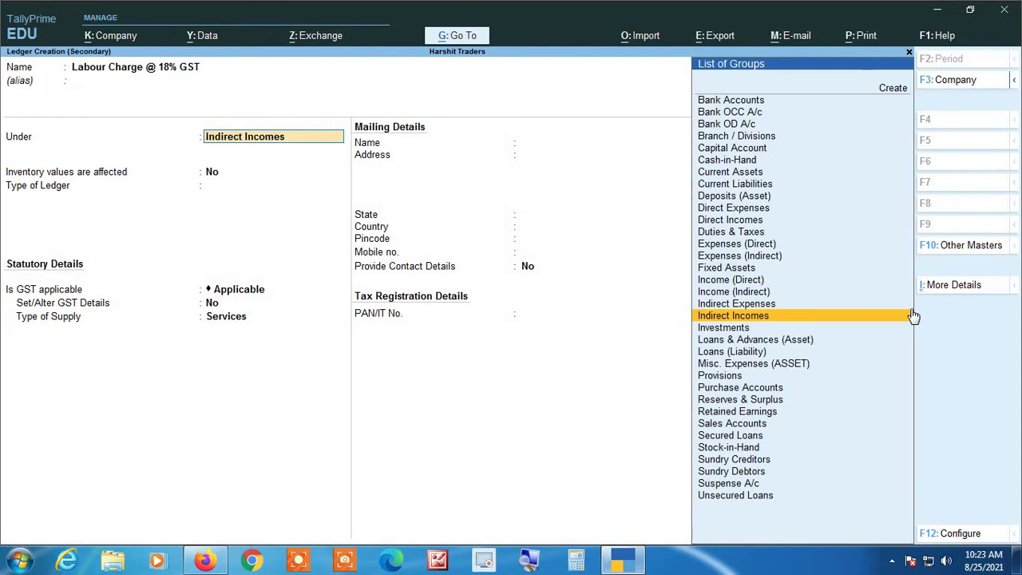
- Keep the ledger under Indirect Incomes with inventory values affected at No, and set the type of ledger to Not Applicable
{"action": "key", "text": "Return"}
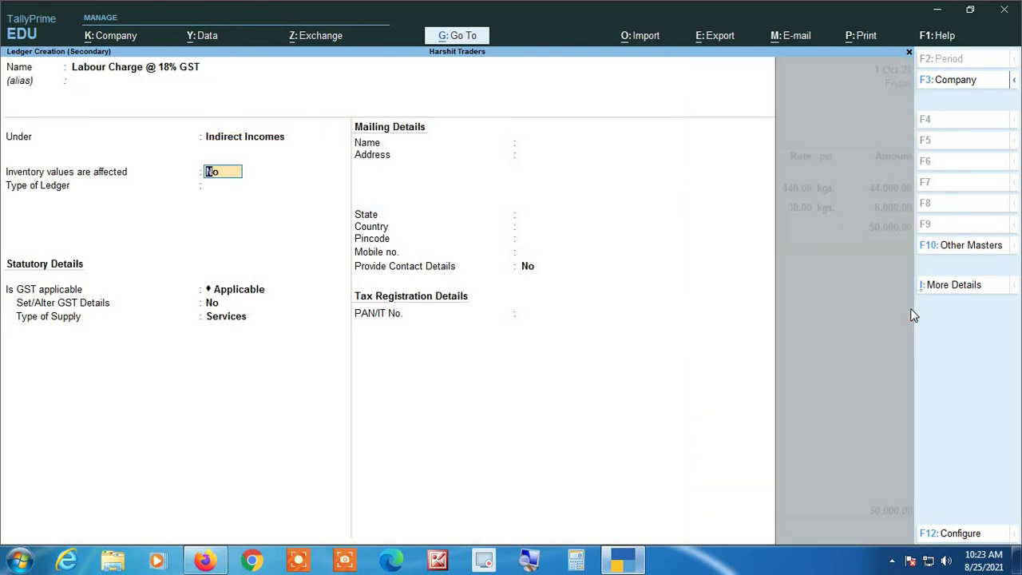
{"action": "key", "text": "Return"}
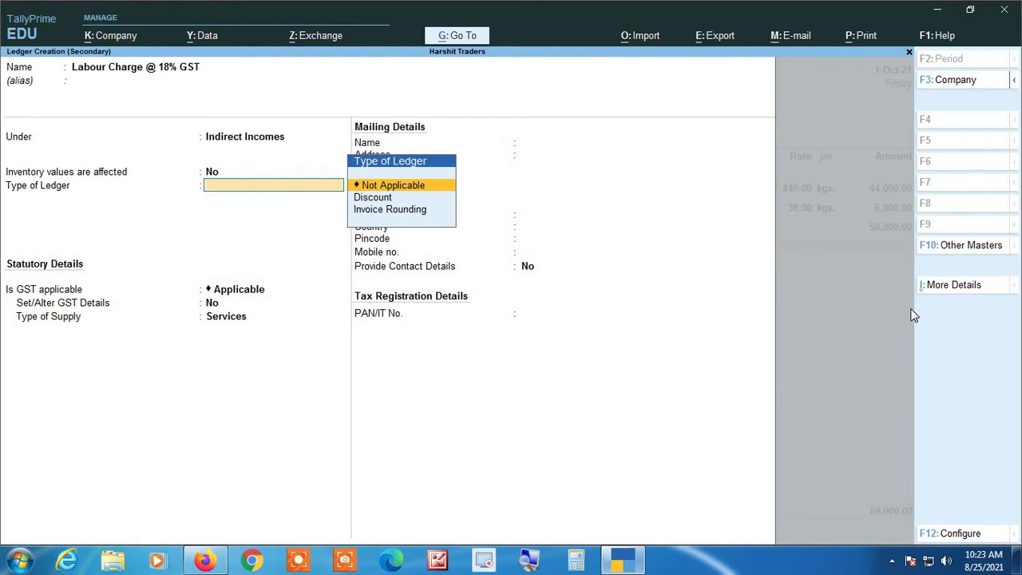
{"action": "key", "text": "Return"}
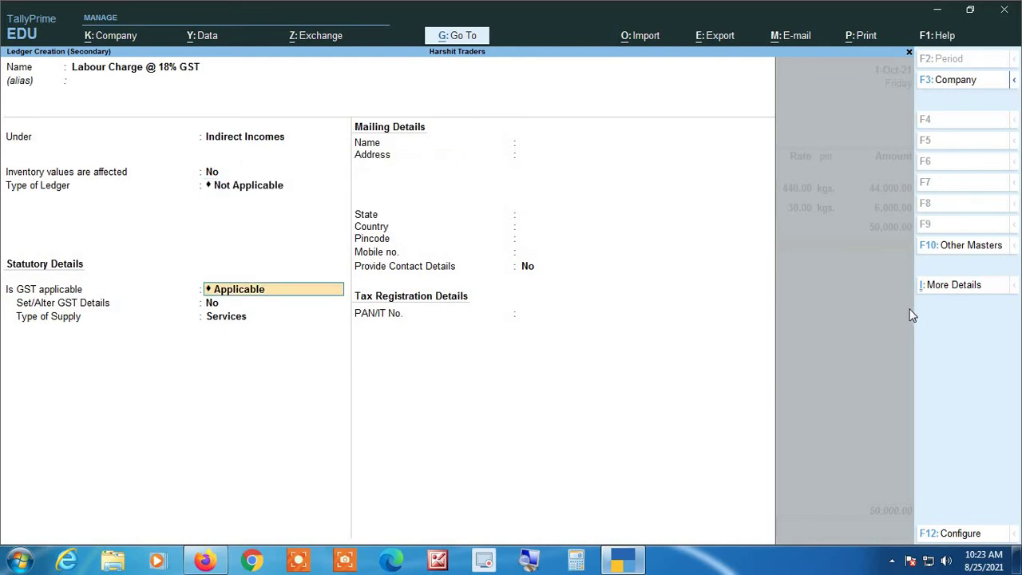
- Keep GST as Applicable for the ledger and set Set/Alter GST Details to Yes
{"action": "left_click", "coordinate": [534, 562]}
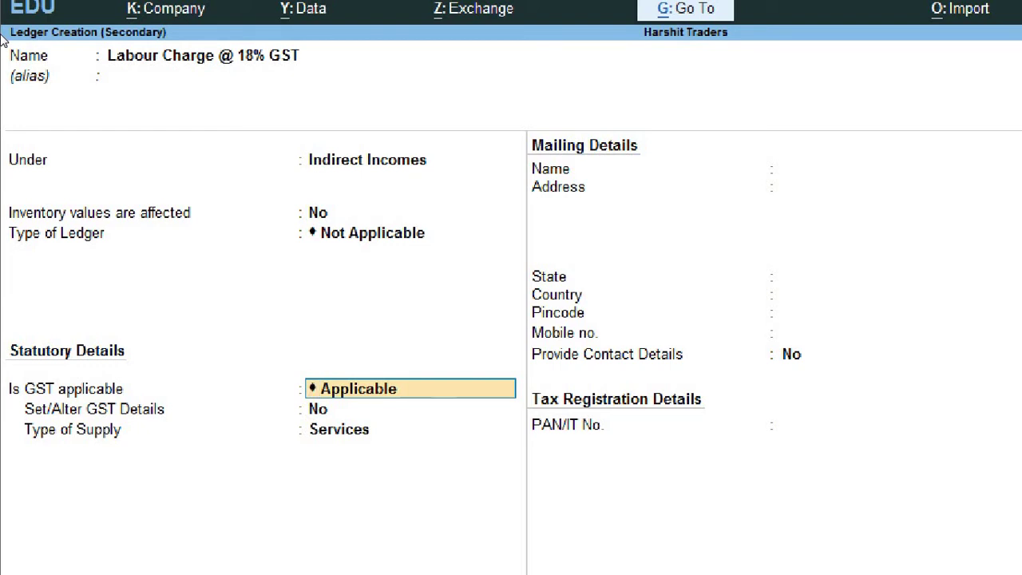
{"action": "key", "text": "Return"}
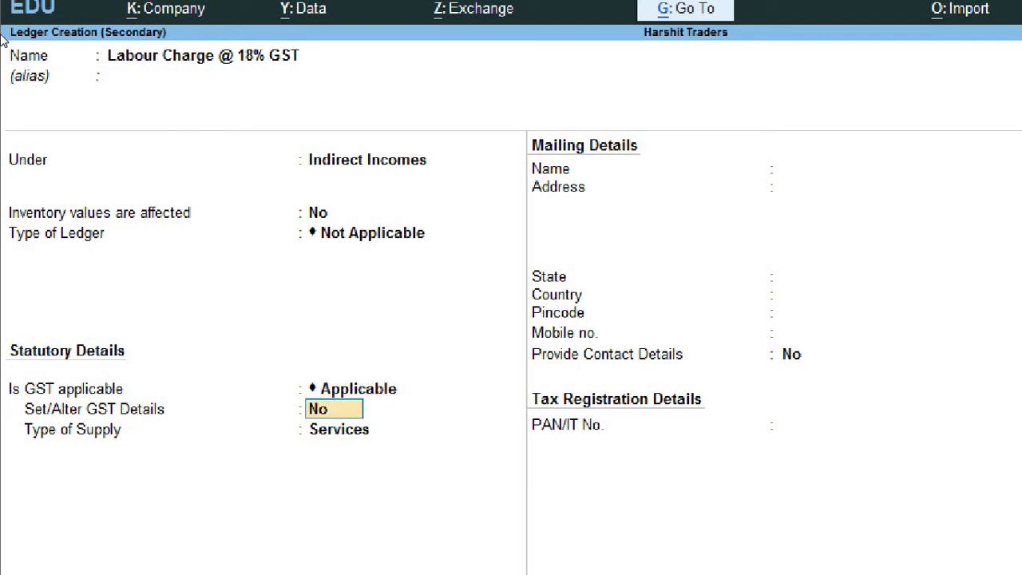
{"action": "type", "text": "yes"}
{"action": "key", "text": "Return"}
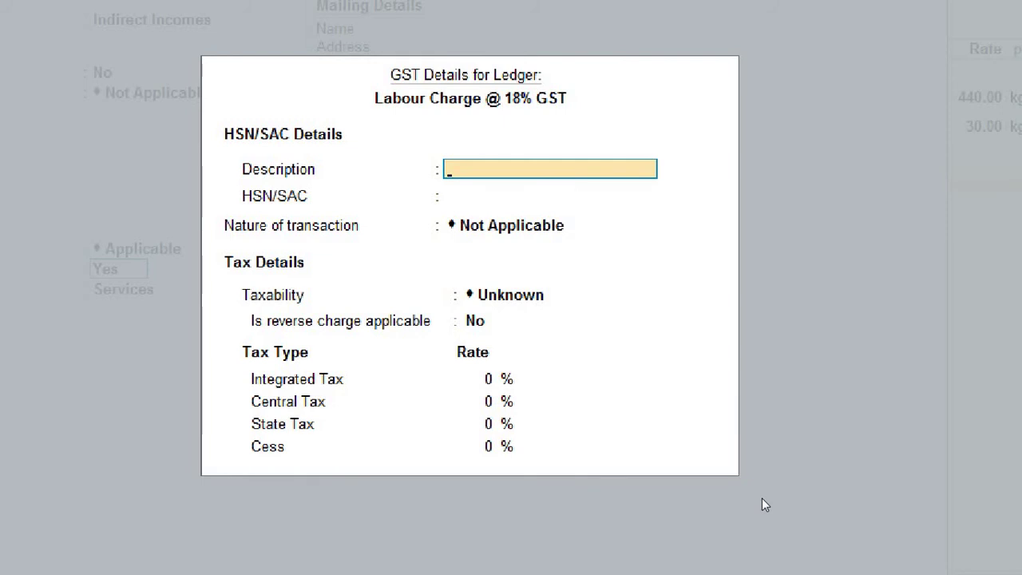
- Leave the HSN/SAC details blank and nature of transaction Not Applicable, and set the ledger's taxability to Taxable
{"action": "key", "text": "Return"}
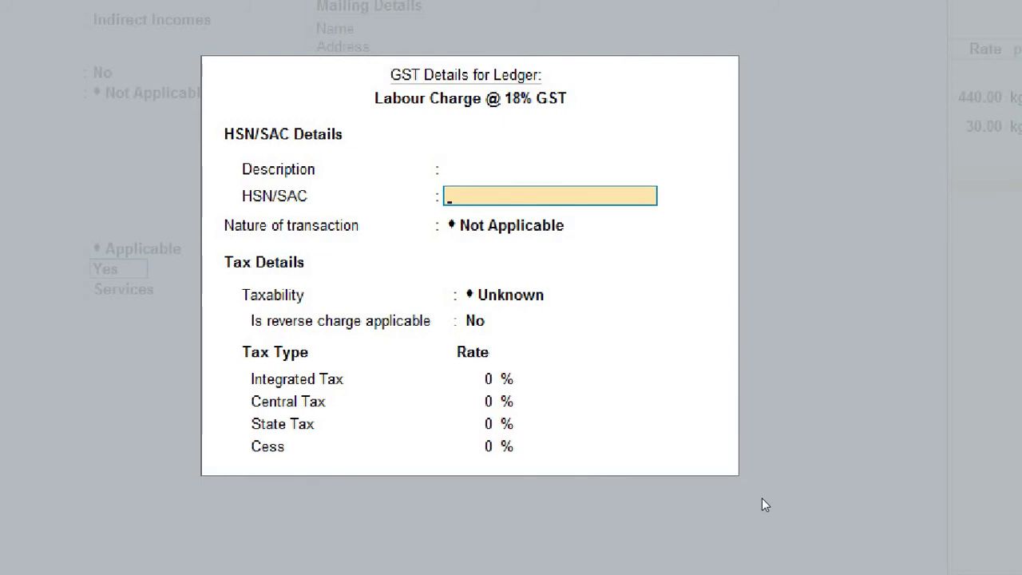
{"action": "key", "text": "Return"}
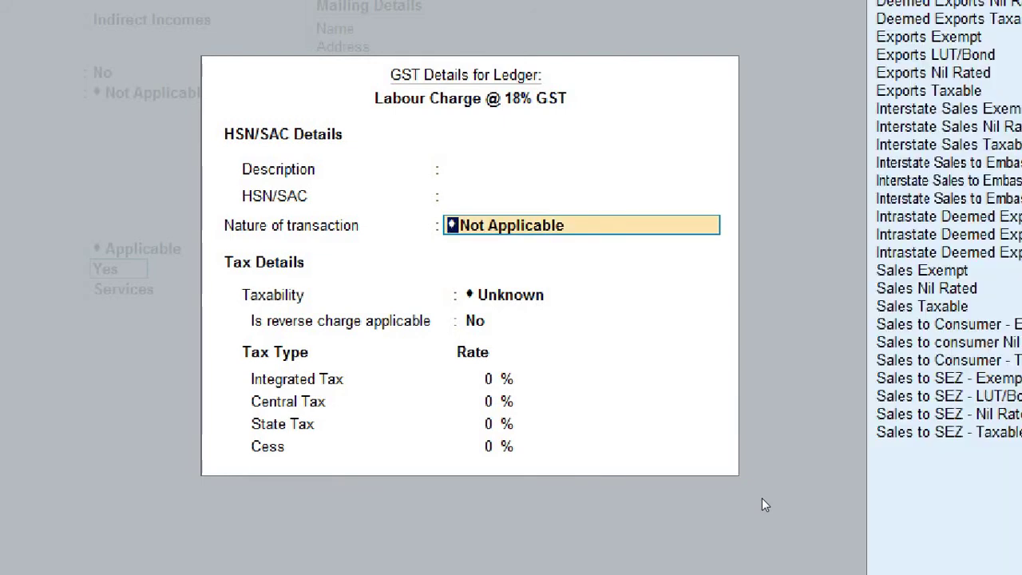
{"action": "key", "text": "Return"}
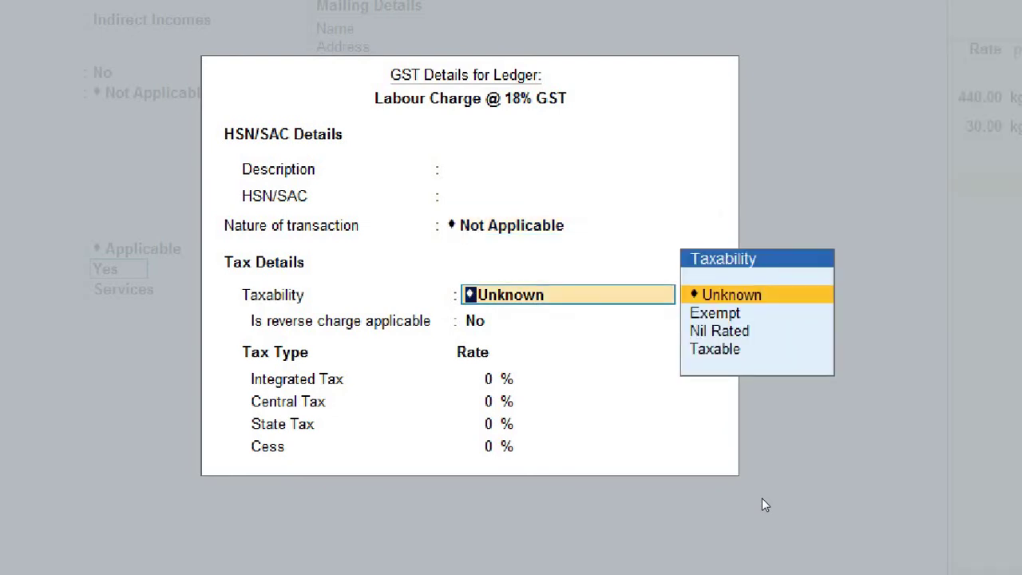
{"action": "key", "text": "Down"}
{"action": "key", "text": "Down"}
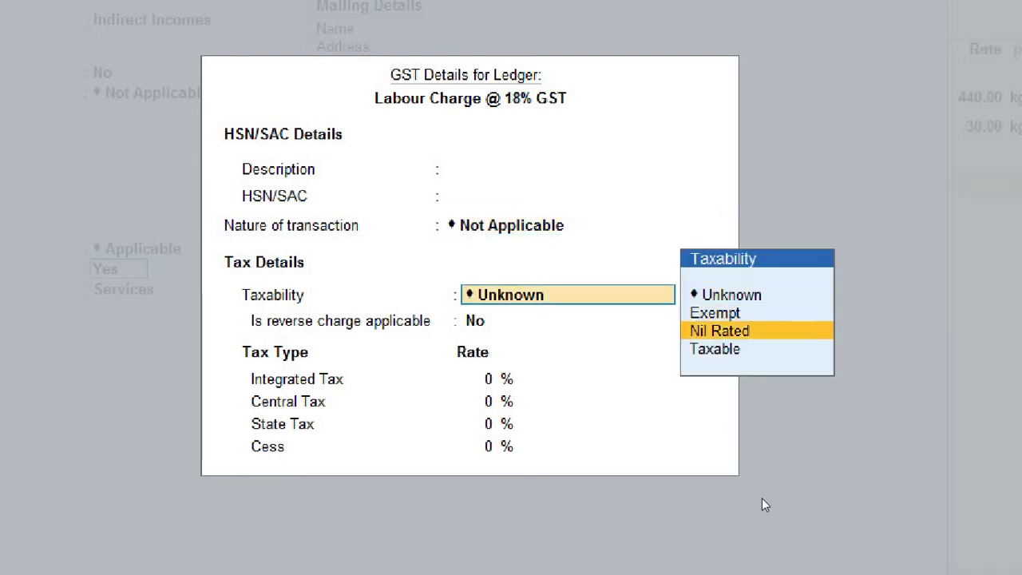
{"action": "key", "text": "Down"}
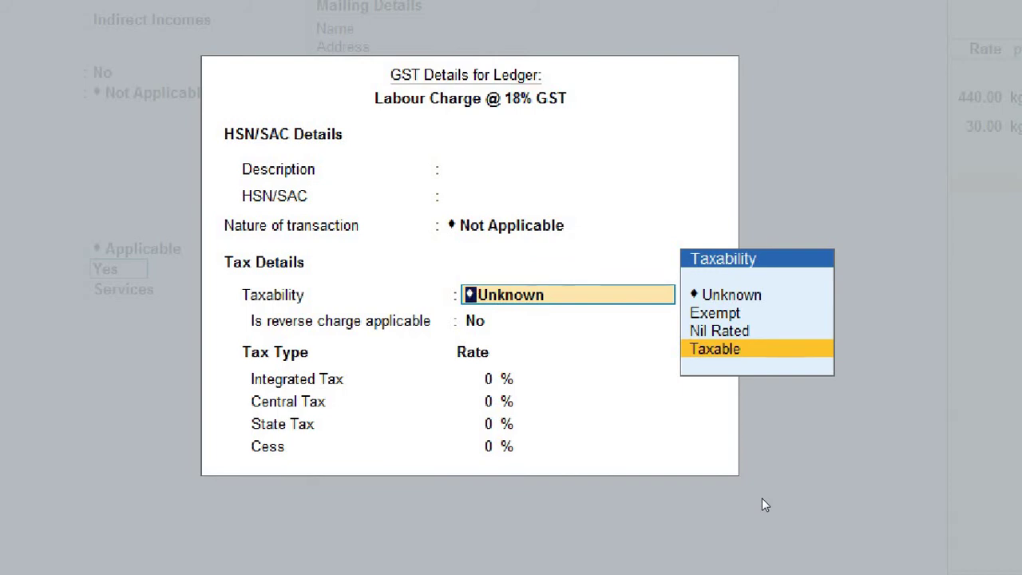
{"action": "key", "text": "Return"}
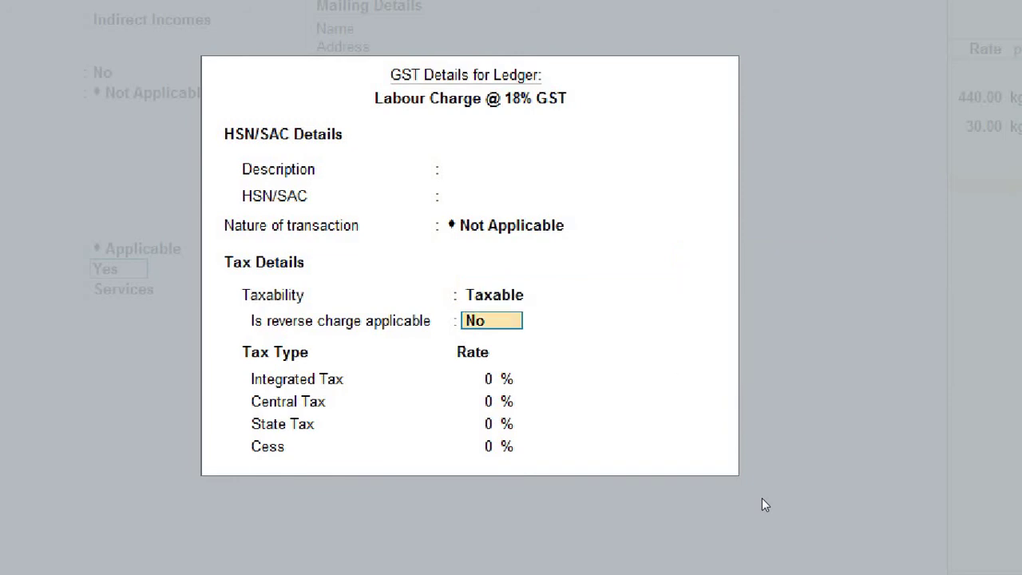
- Keep reverse charge at No and set the ledger's integrated tax to 18%, with central and state tax at 9% each and cess at 0%
{"action": "key", "text": "Return"}
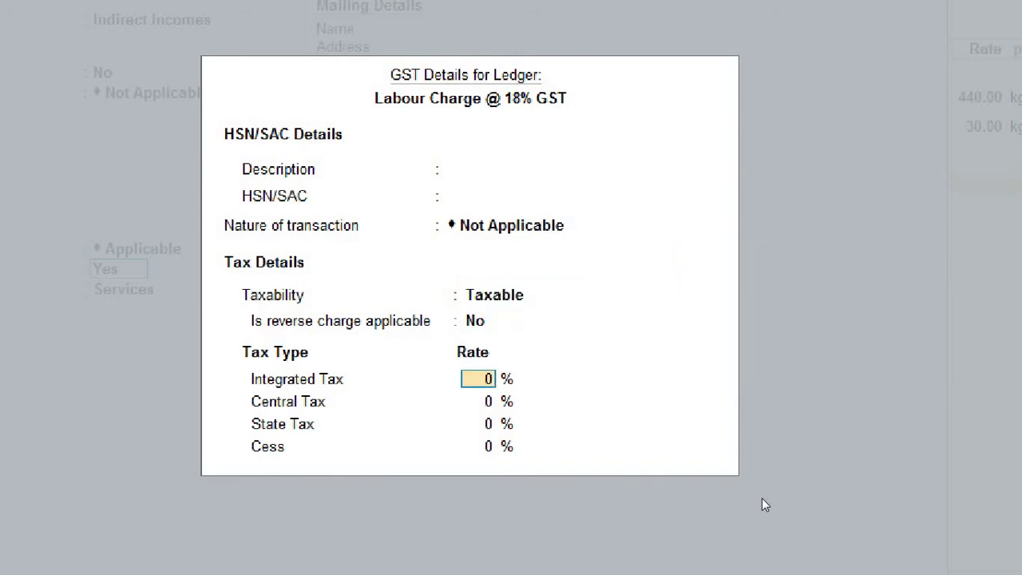
{"action": "type", "text": "18"}
{"action": "key", "text": "Return"}
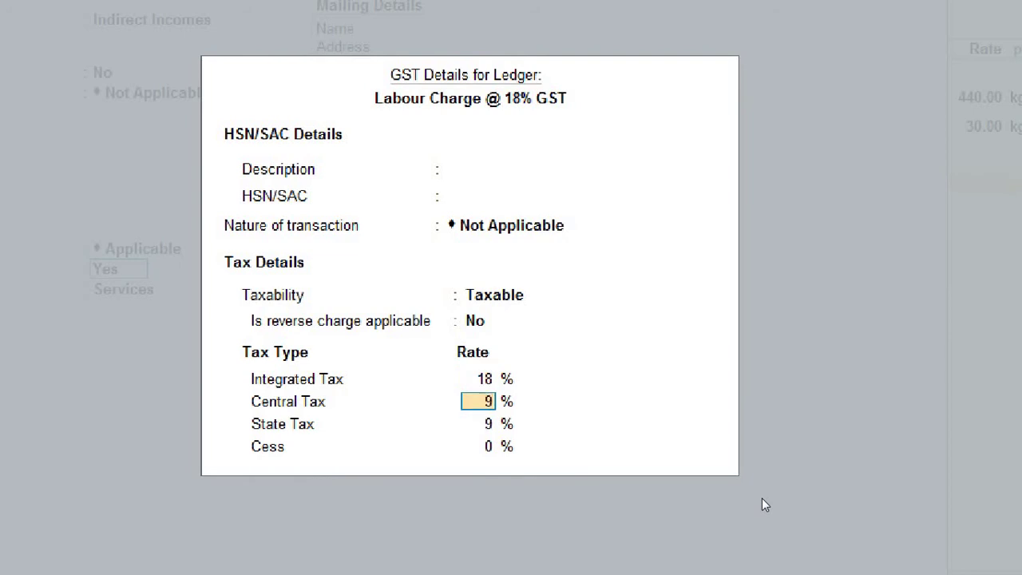
{"action": "key", "text": "Return"}
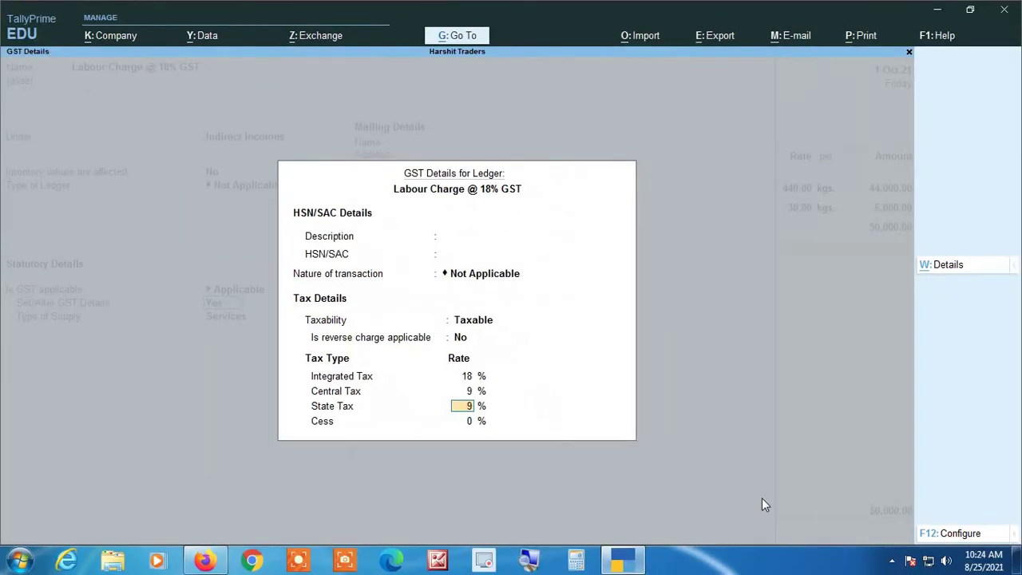
{"action": "key", "text": "Return"}
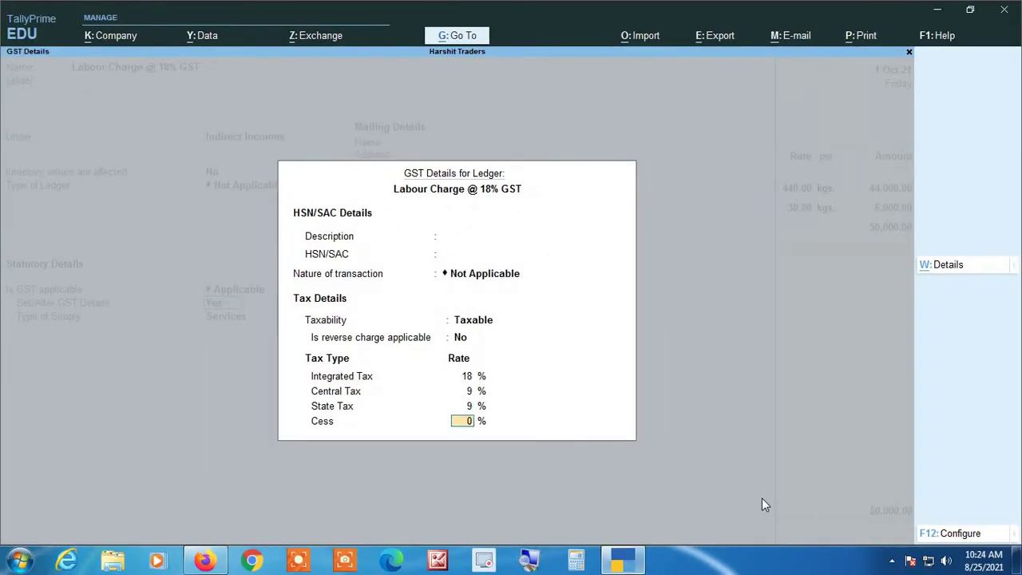
{"action": "key", "text": "Return"}
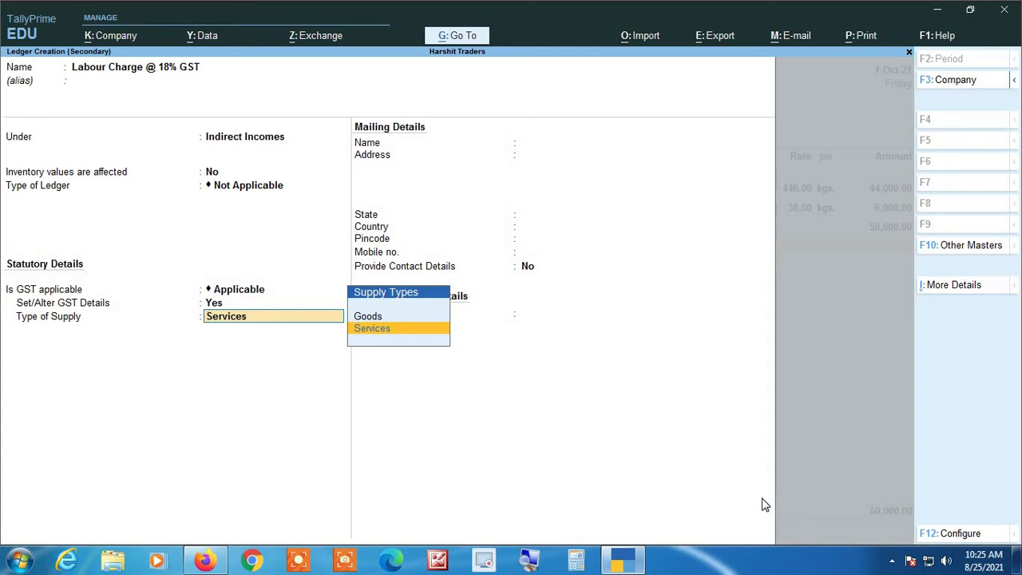
- Save the ledger with Services as its type of supply, and enter 1000 as the labour charge amount in the voucher
{"action": "key", "text": "Return"}
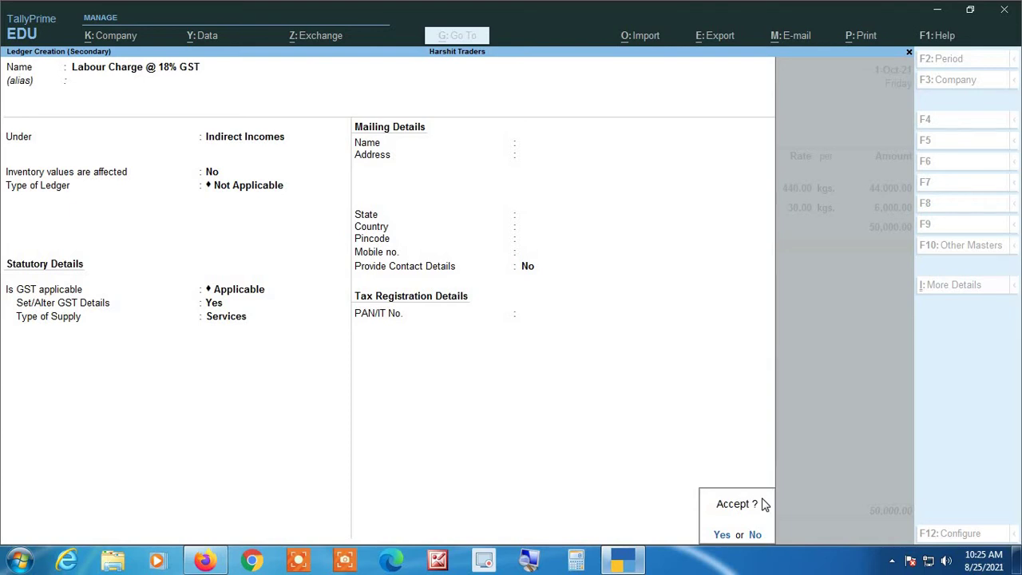
{"action": "key", "text": "Return"}
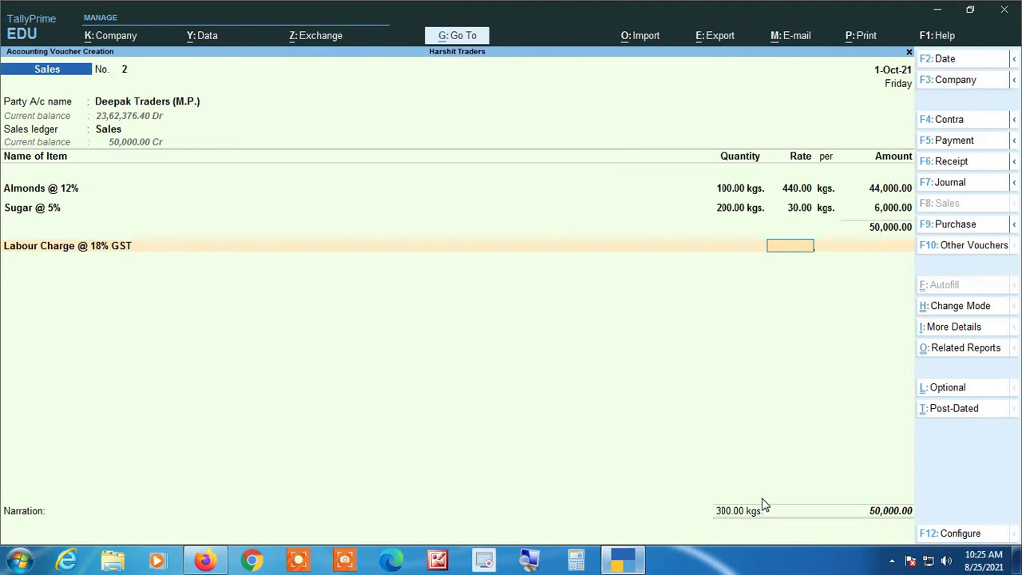
{"action": "key", "text": "Return"}
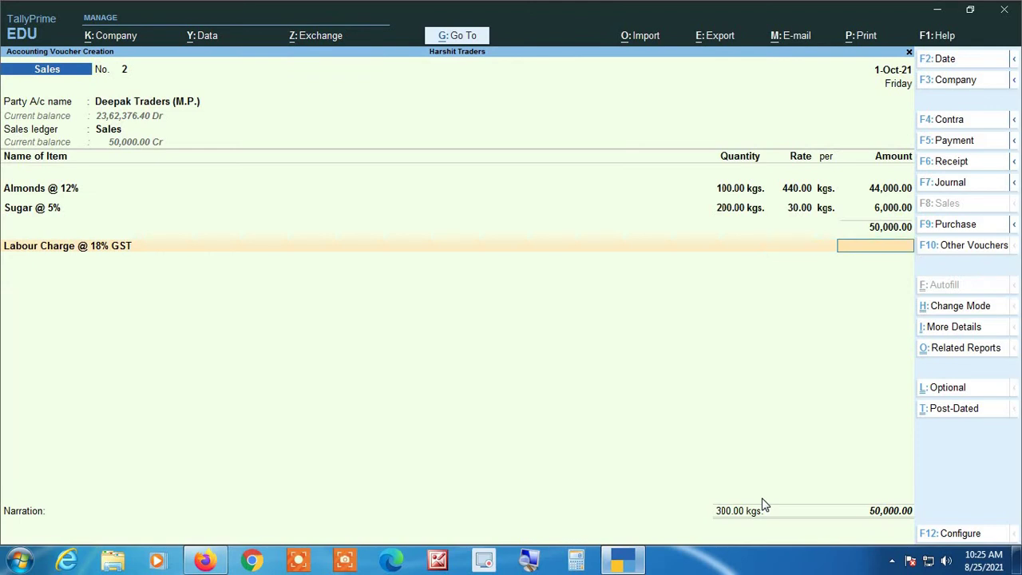
{"action": "type", "text": "1000"}
{"action": "key", "text": "Return"}
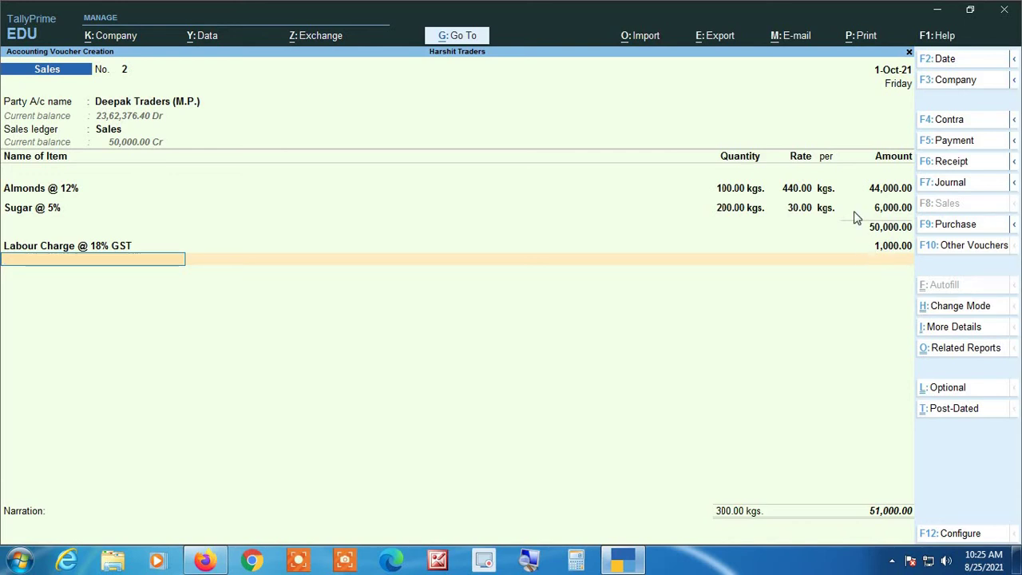
- Add the Cgst and Sgst ledgers below the labour charge with their calculated amounts, and end the ledger list
{"action": "type", "text": "Cg"}
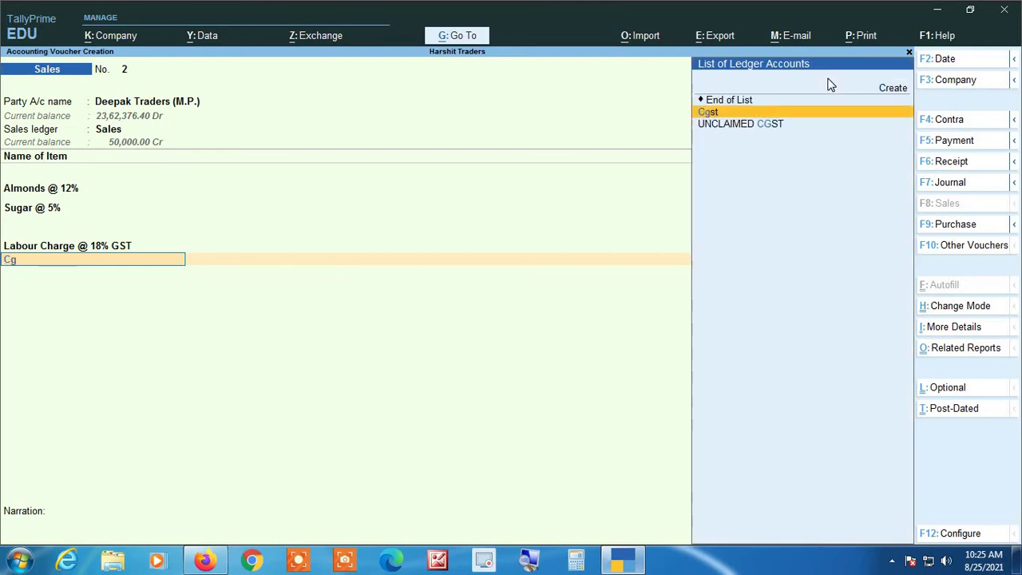
{"action": "key", "text": "Return"}
{"action": "key", "text": "Return"}
{"action": "type", "text": "S"}
{"action": "key", "text": "Return"}
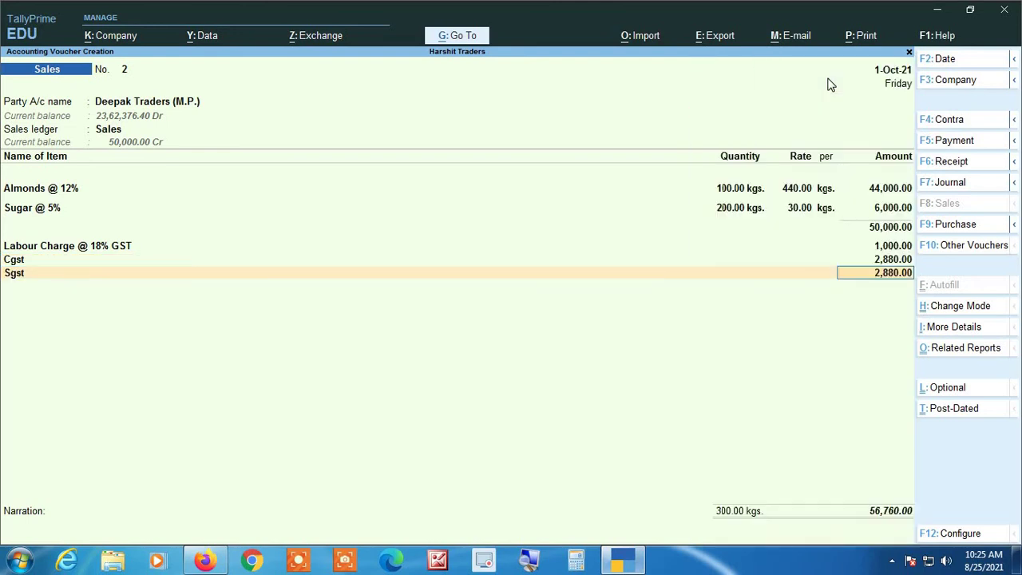
{"action": "key", "text": "Return"}
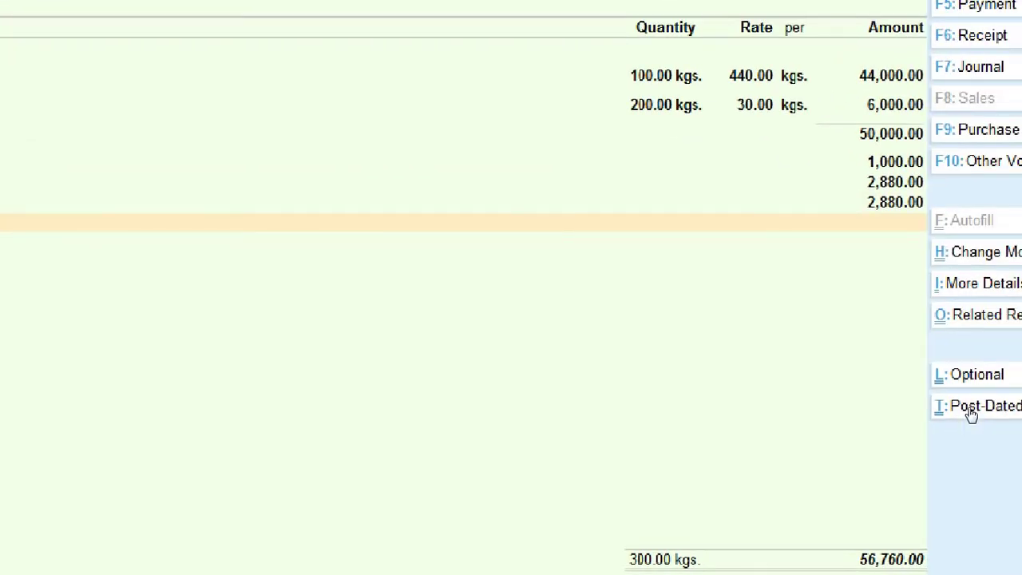
{"action": "key", "text": "BackSpace"}
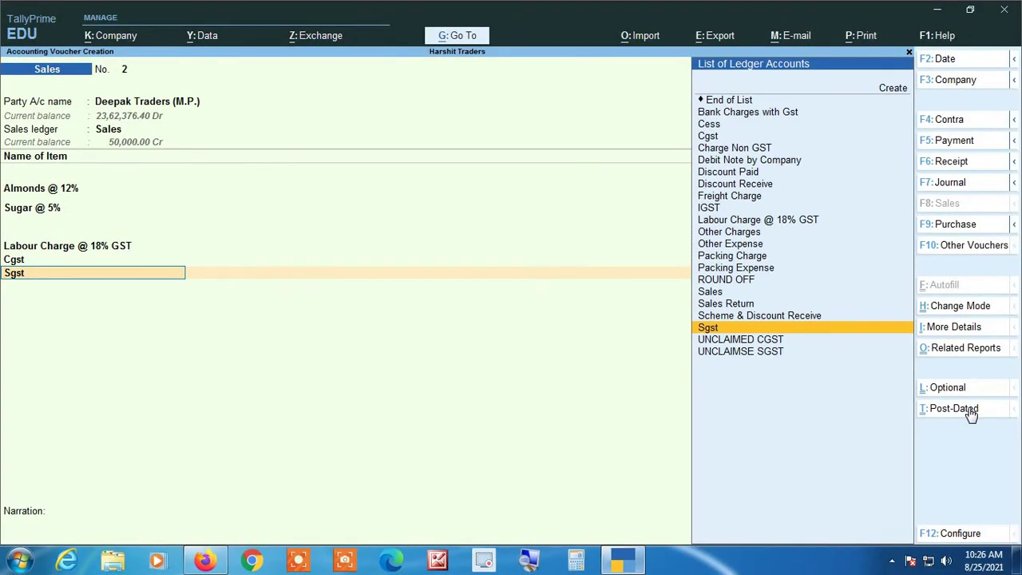
{"action": "key", "text": "Return"}
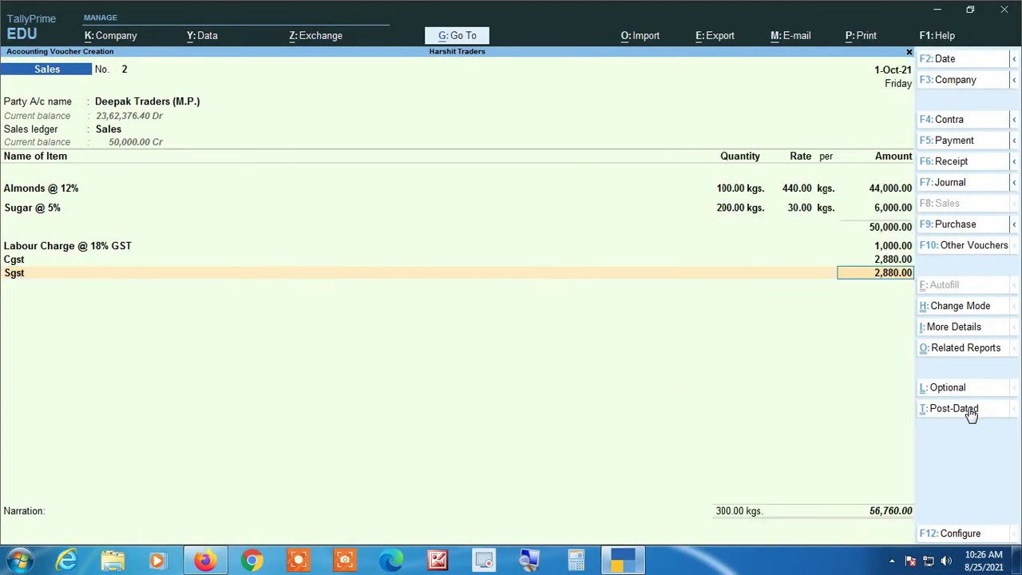
{"action": "key", "text": "Return"}
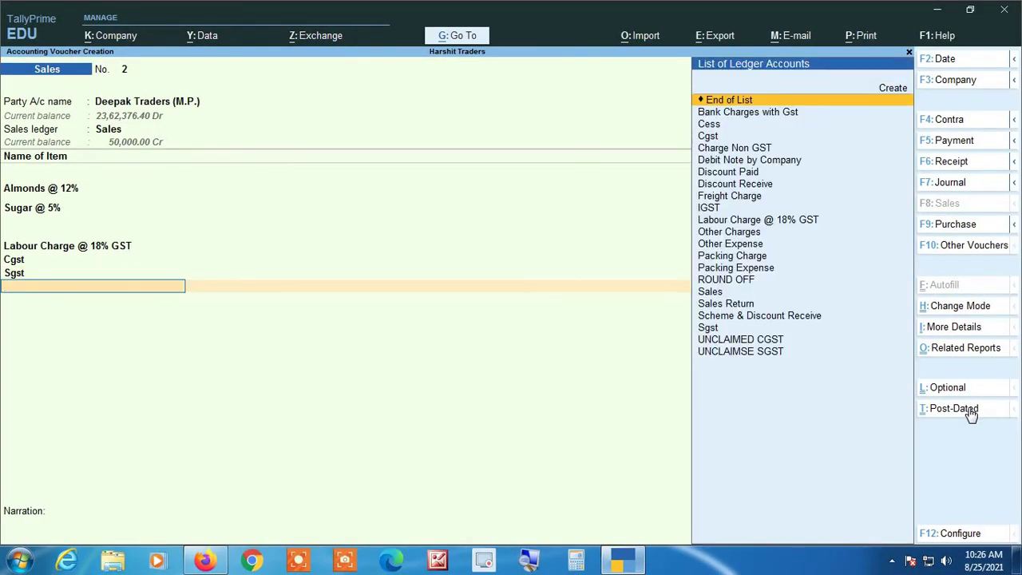
{"action": "key", "text": "Return"}
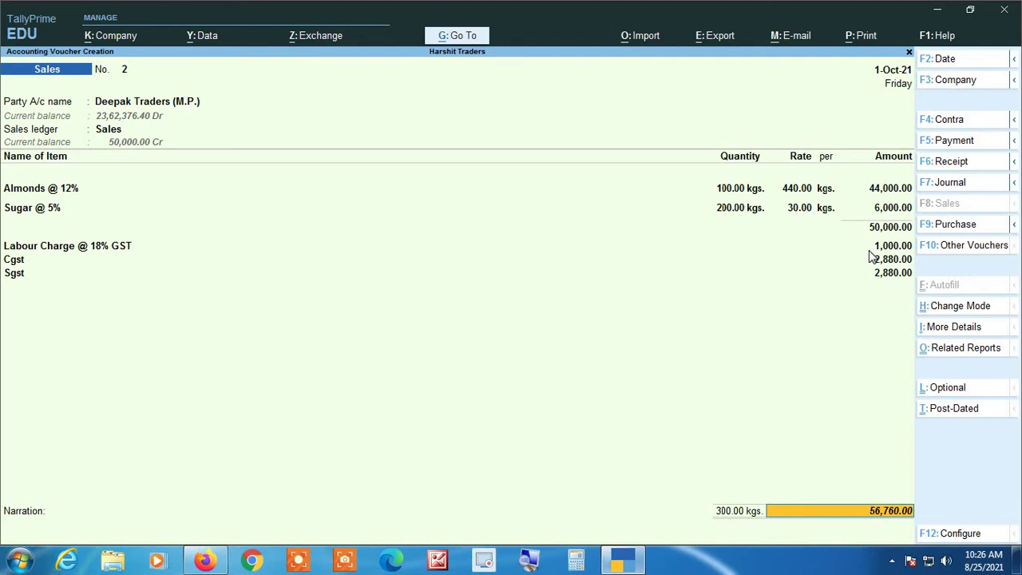
- Examine the voucher's detailed GST - Tax Analysis for the labour charge, almonds and sugar, and return to the voucher
{"action": "left_click", "coordinate": [957, 350]}
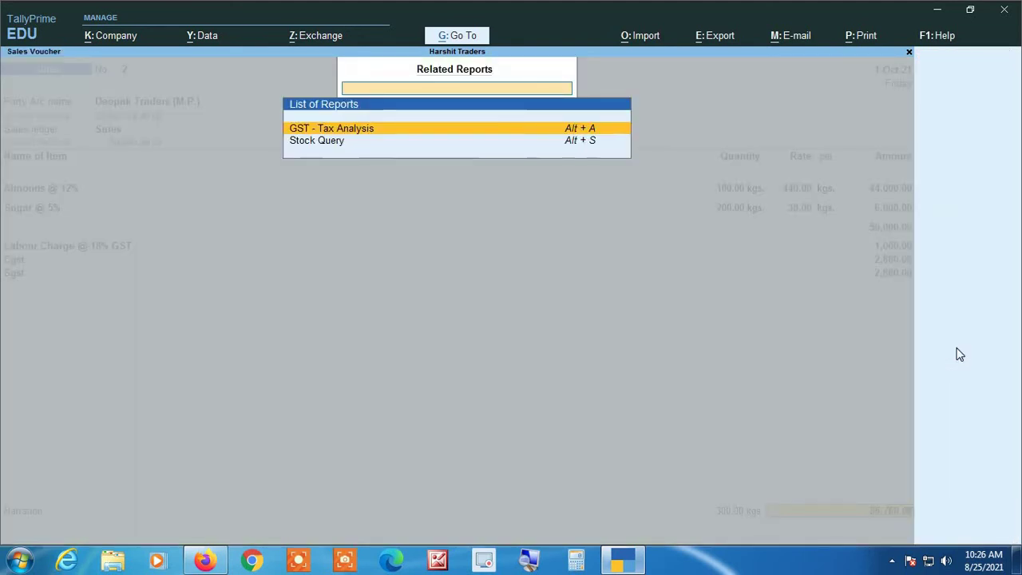
{"action": "key", "text": "Return"}
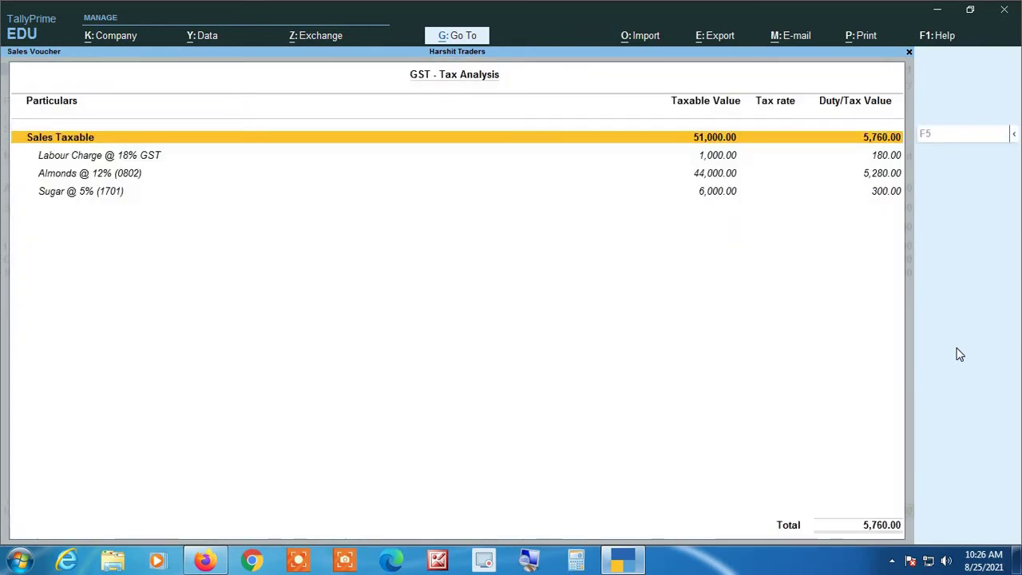
{"action": "key", "text": "alt+F5"}
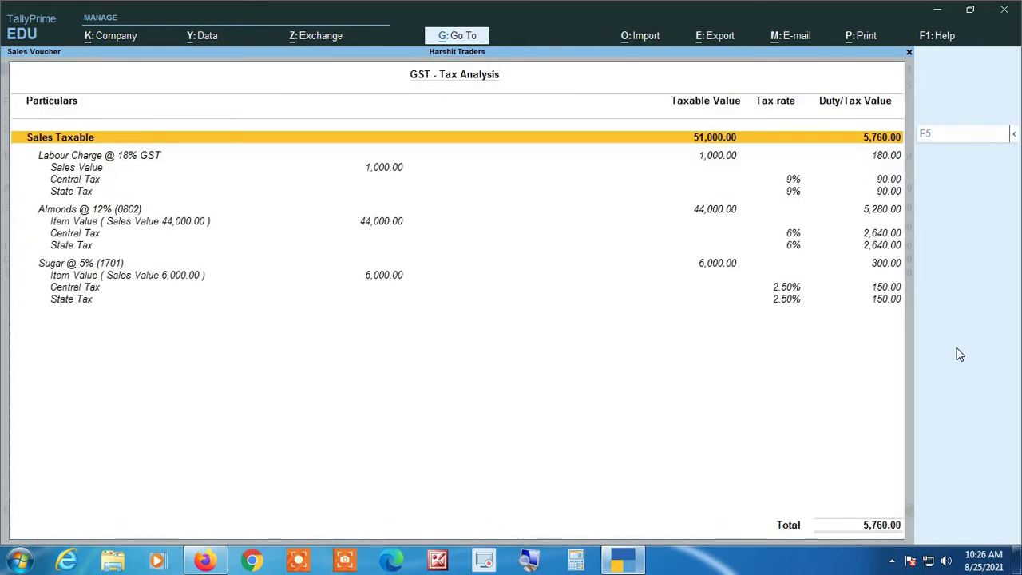
{"action": "left_click", "coordinate": [527, 563]}
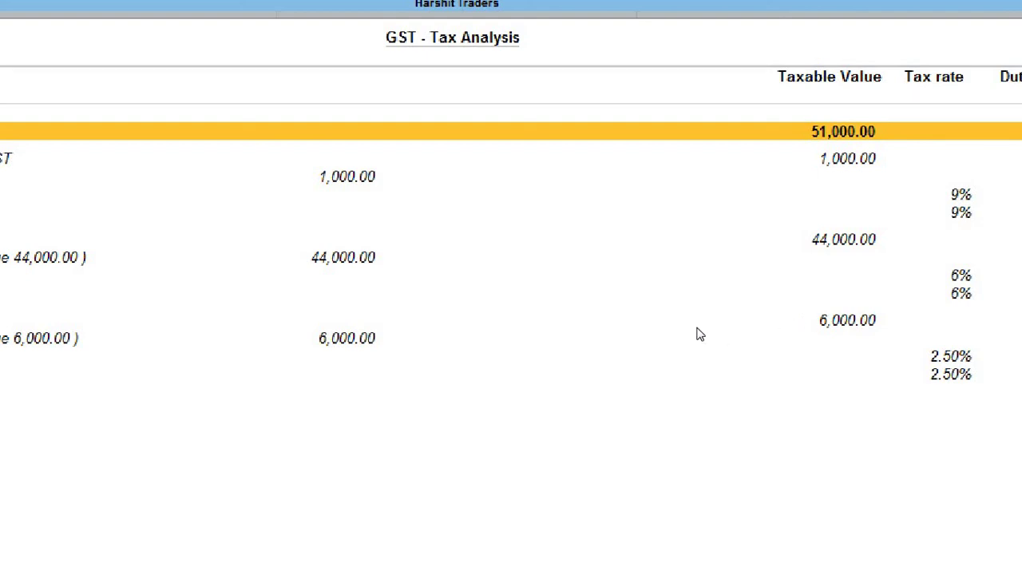
{"action": "key", "text": "Down"}
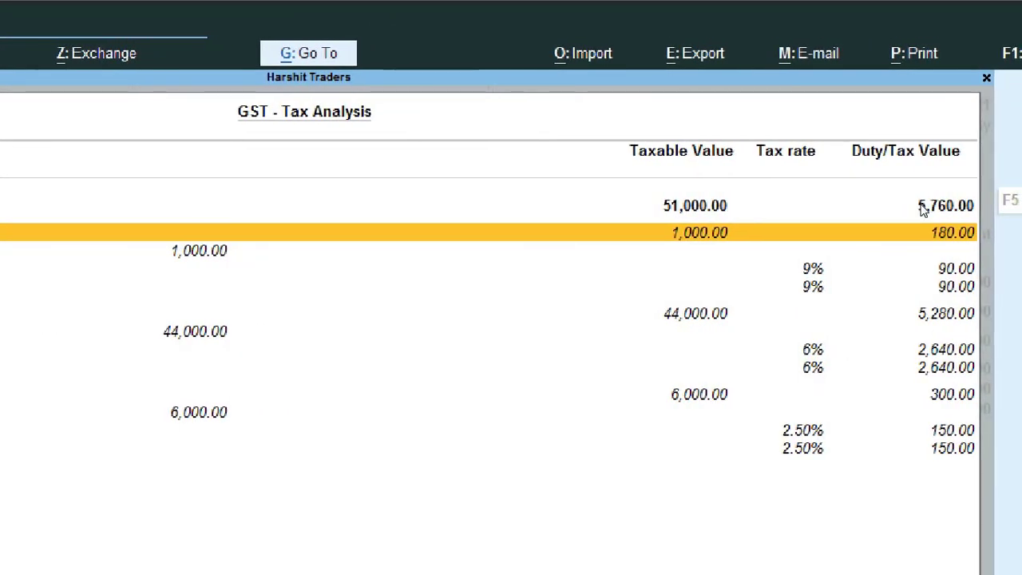
{"action": "key", "text": "Down"}
{"action": "key", "text": "Down"}
{"action": "key", "text": "Down"}
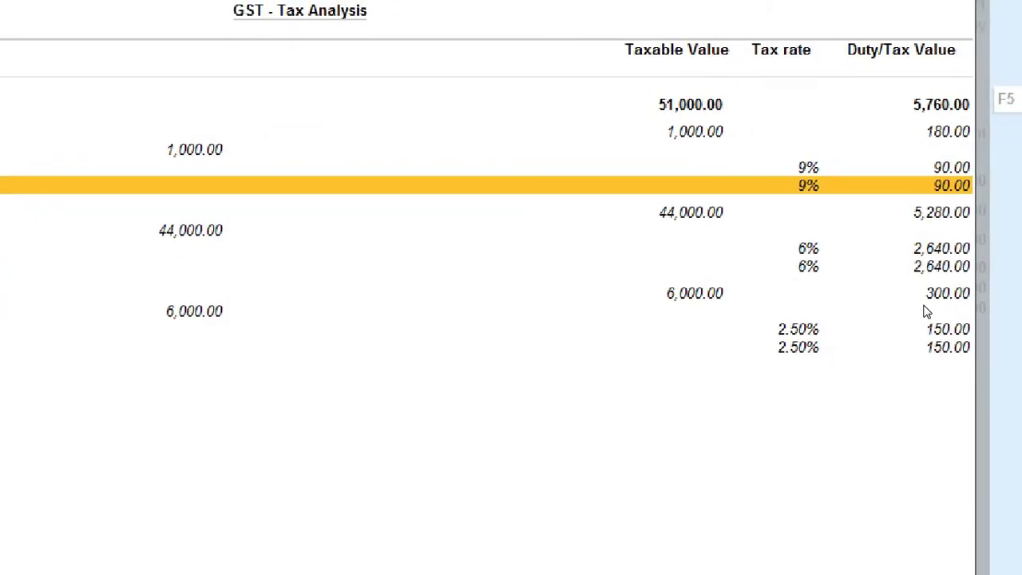
{"action": "key", "text": "Return"}
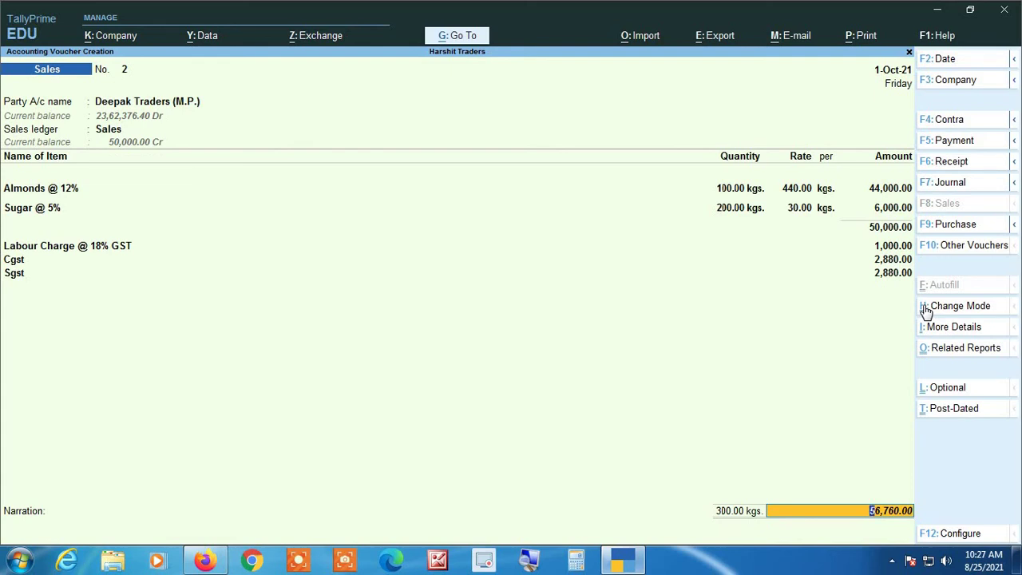
- Leave the narration blank and save sales voucher No. 2
{"action": "key", "text": "Return"}
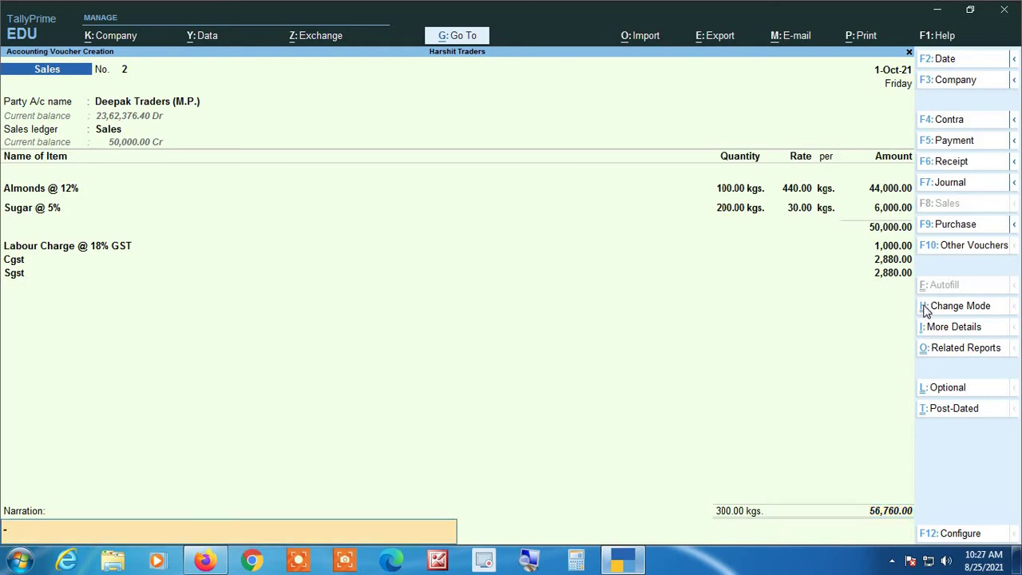
{"action": "key", "text": "Return"}
{"action": "key", "text": "Return"}
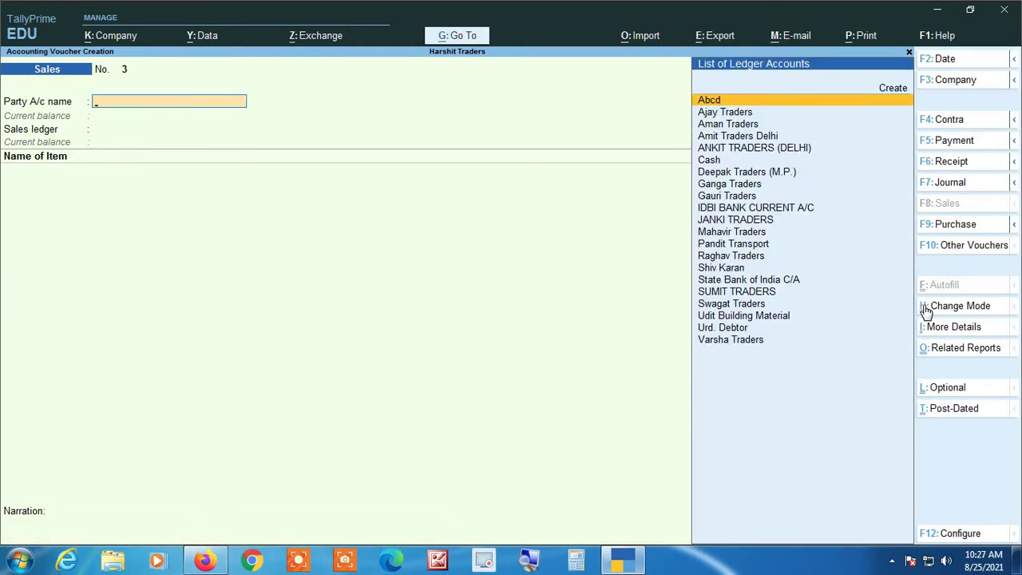
- Set Deepak Traders (M.P.) as the party of the new sales voucher, with Sales as the sales ledger
{"action": "type", "text": "De"}
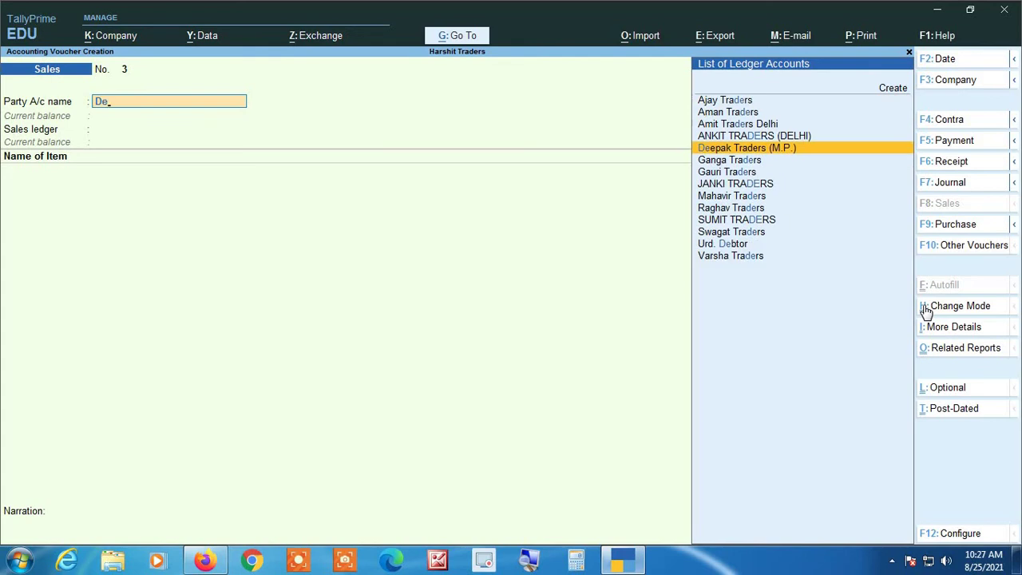
{"action": "key", "text": "Return"}
{"action": "key", "text": "Return"}
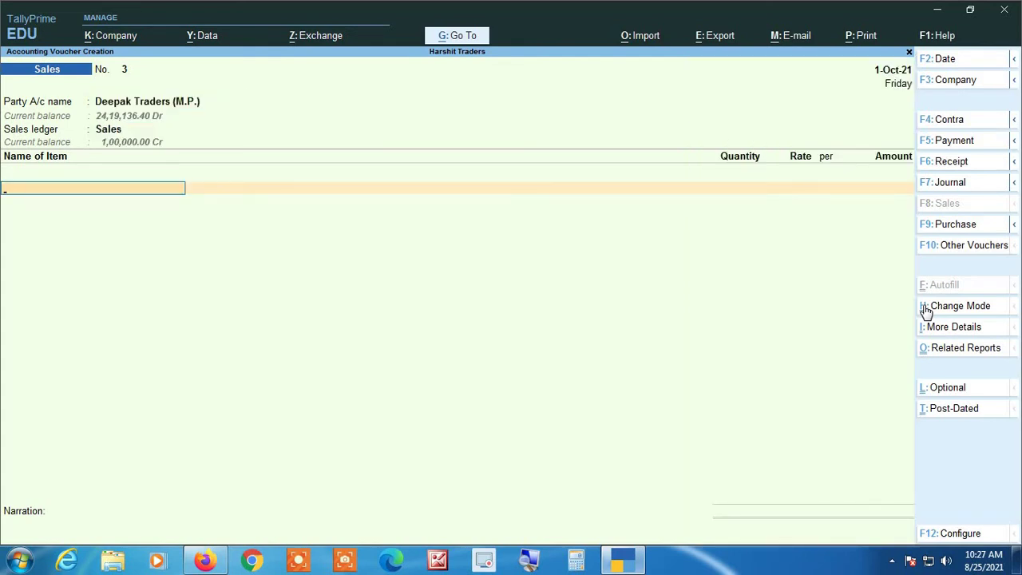
- Add 100 kgs. of Almonds @ 12% at a rate of 440.00 per kg as the first item
{"action": "type", "text": "Al"}
{"action": "key", "text": "Return"}
{"action": "type", "text": "1"}
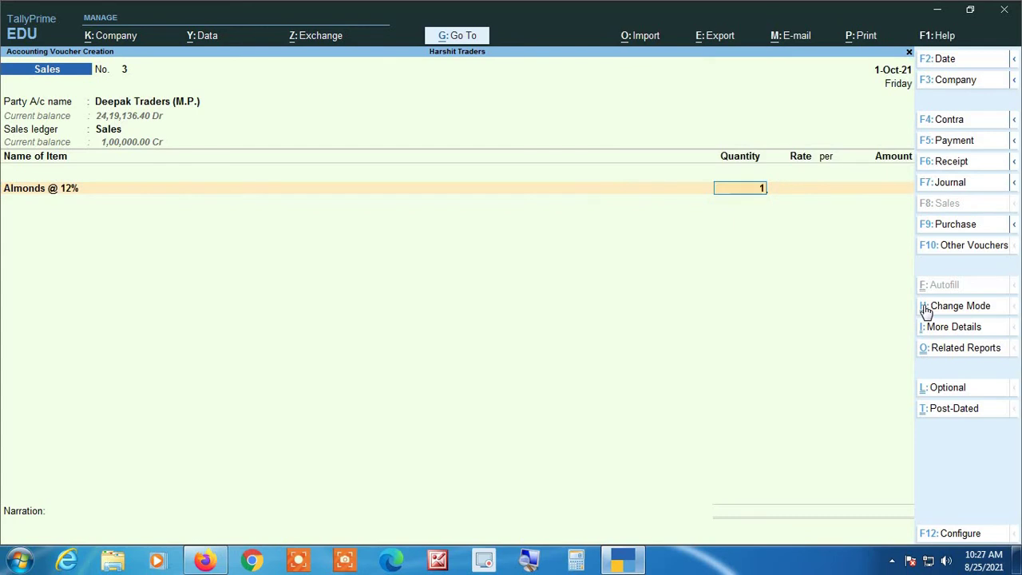
{"action": "type", "text": "00"}
{"action": "key", "text": "Return"}
{"action": "key", "text": "Return"}
{"action": "key", "text": "Return"}
{"action": "key", "text": "Return"}
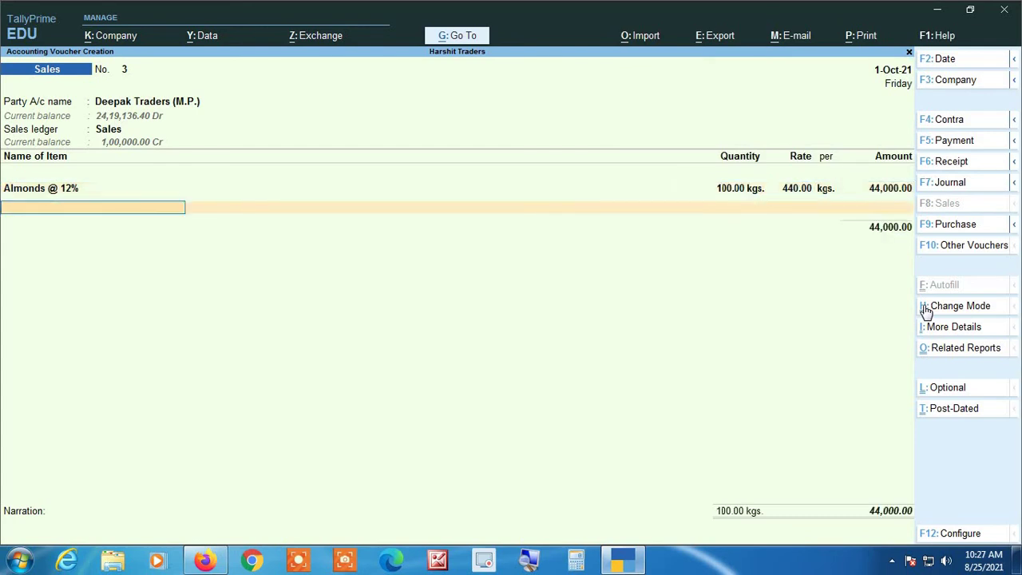
- Add 100 kgs. of Sugar @ 5% at a rate of 30.00 per kg as the second item
{"action": "type", "text": "Sug"}
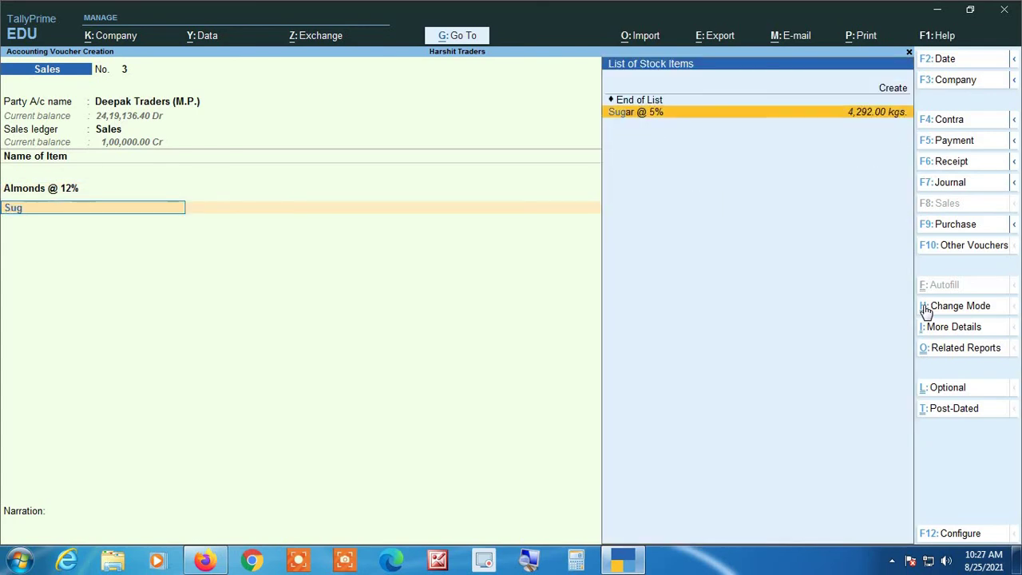
{"action": "key", "text": "Return"}
{"action": "type", "text": "10"}
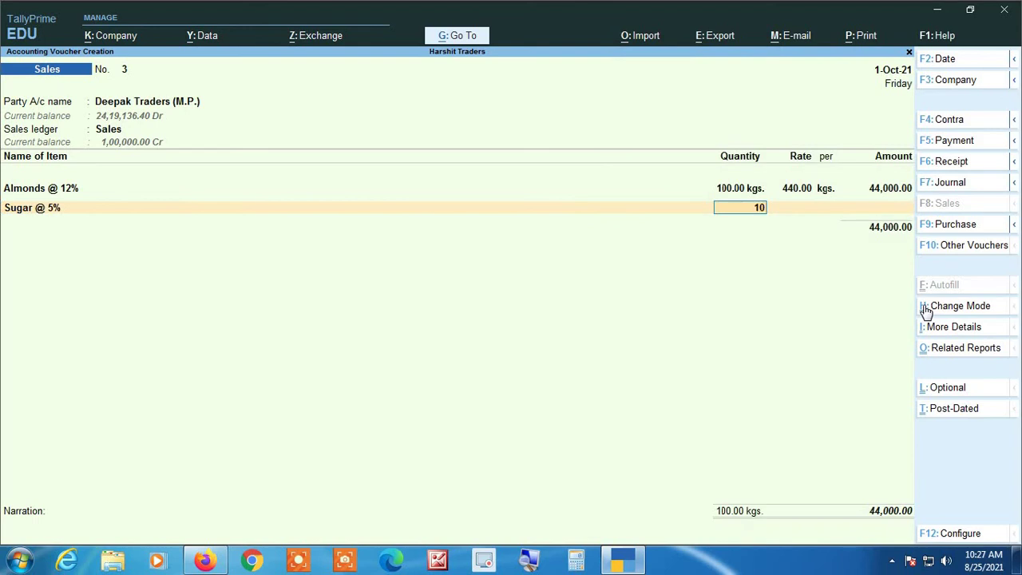
{"action": "type", "text": "0"}
{"action": "key", "text": "Return"}
{"action": "key", "text": "Return"}
{"action": "key", "text": "Return"}
{"action": "key", "text": "Return"}
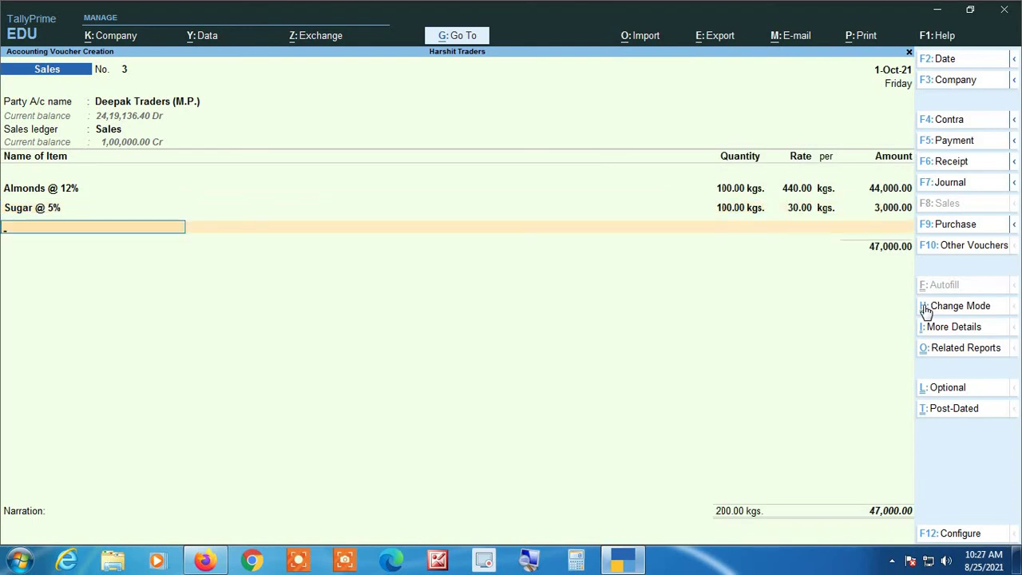
- Set the quantity of Sugar @ 5% to 200 kgs. at the same rate, and end the item list
{"action": "key", "text": "BackSpace"}
{"action": "key", "text": "BackSpace"}
{"action": "key", "text": "BackSpace"}
{"action": "key", "text": "BackSpace"}
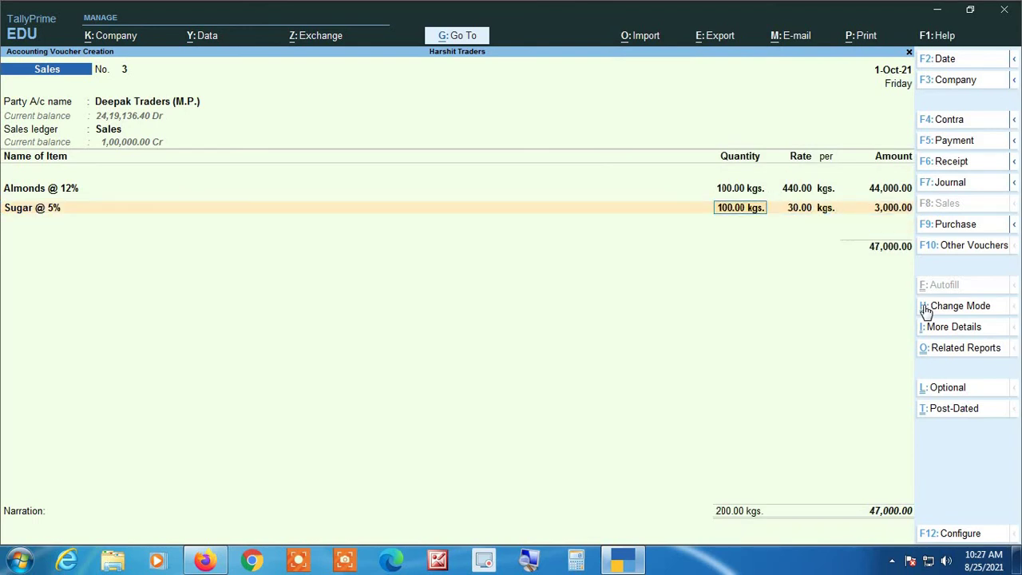
{"action": "type", "text": "200"}
{"action": "key", "text": "Return"}
{"action": "key", "text": "Return"}
{"action": "key", "text": "Return"}
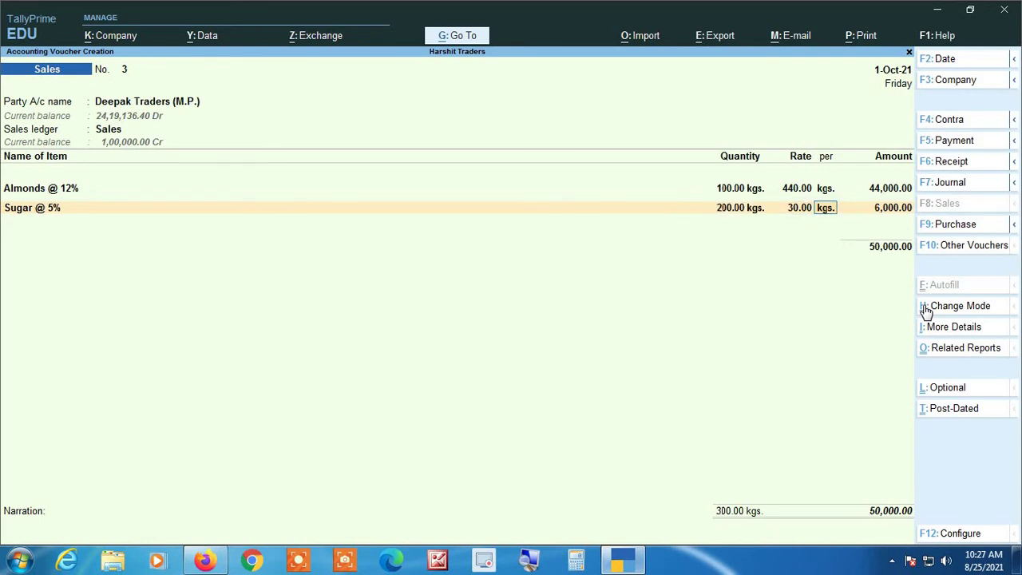
{"action": "key", "text": "Return"}
{"action": "key", "text": "Return"}
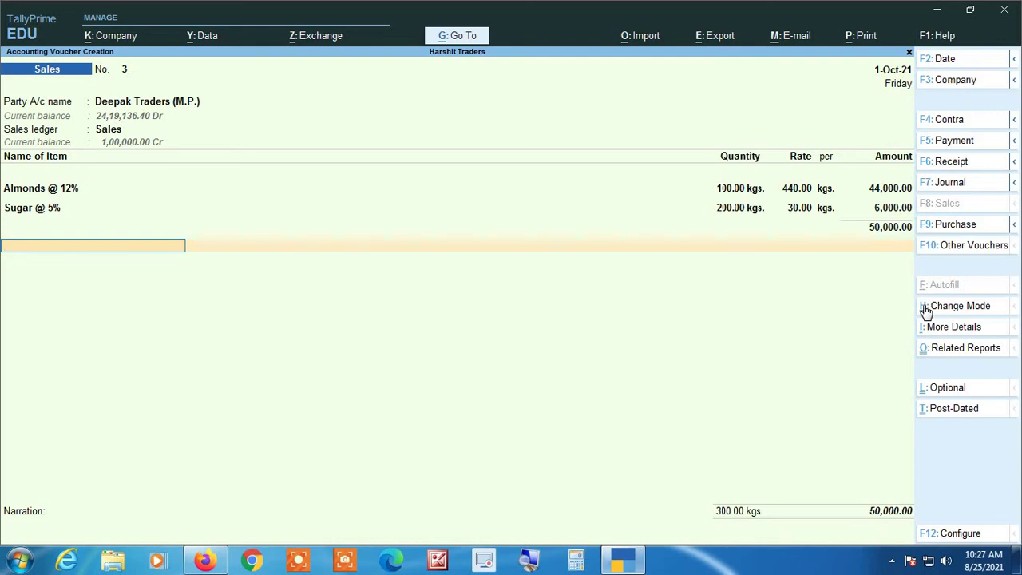
- Create a ledger named Freight Charge @ 12% GST under Indirect Incomes, with inventory values unaffected and ledger type Not Applicable
{"action": "left_click", "coordinate": [528, 561]}
{"action": "key", "text": "alt+c"}
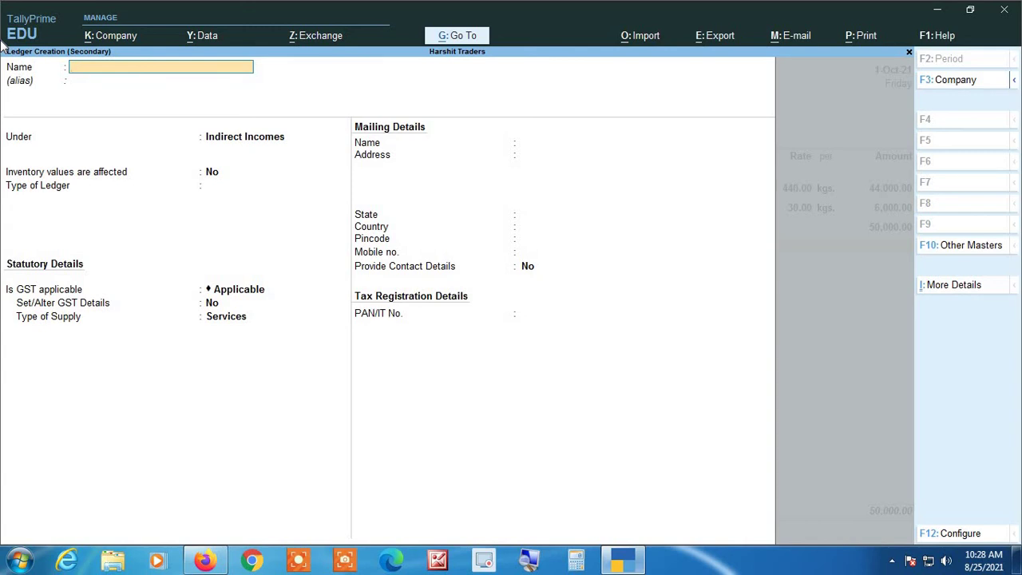
{"action": "type", "text": "Freight Charge @"}
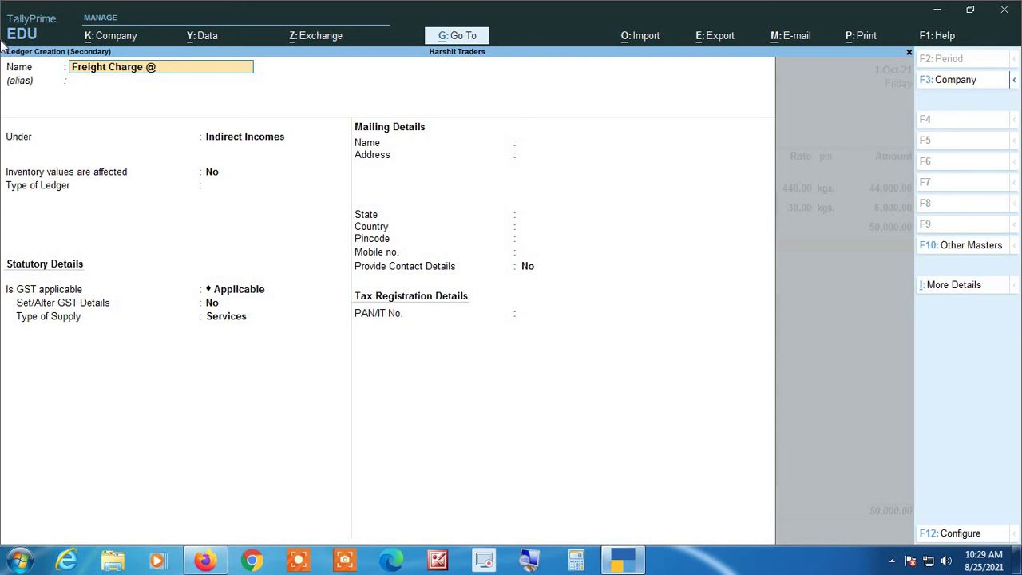
{"action": "type", "text": " 12% GS"}
{"action": "key", "text": "Return"}
{"action": "key", "text": "Return"}
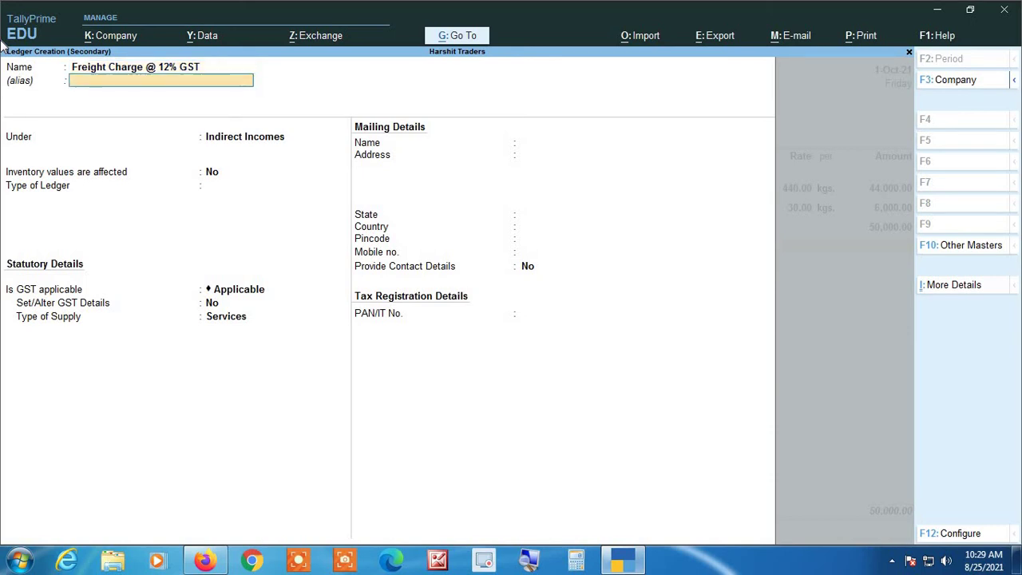
{"action": "key", "text": "Return"}
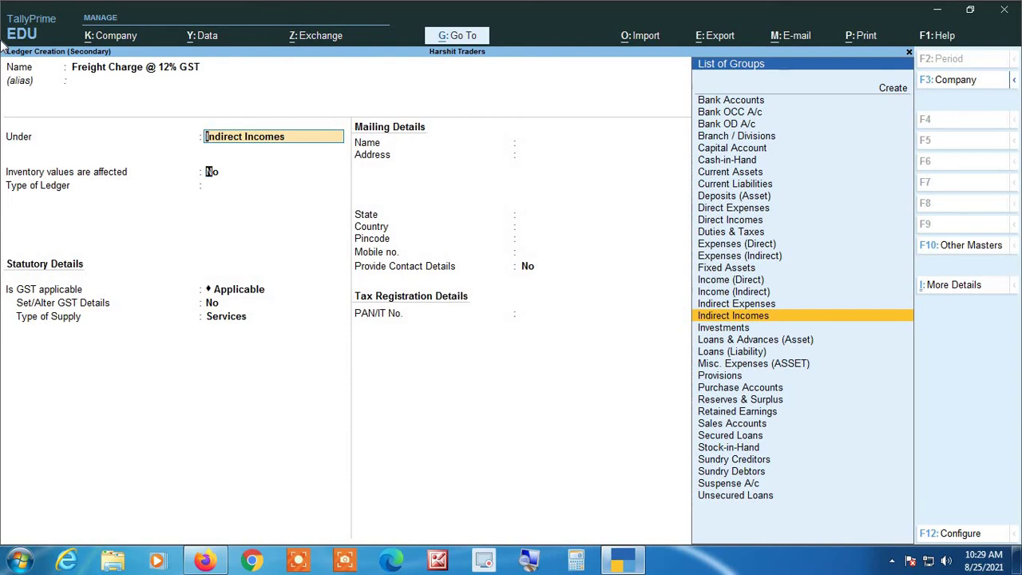
{"action": "key", "text": "Return"}
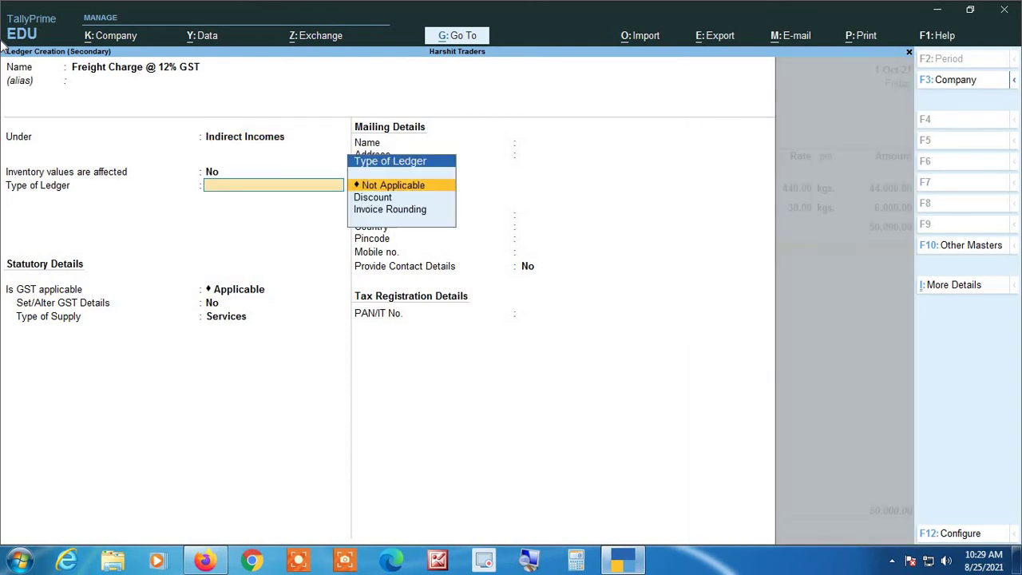
{"action": "key", "text": "Return"}
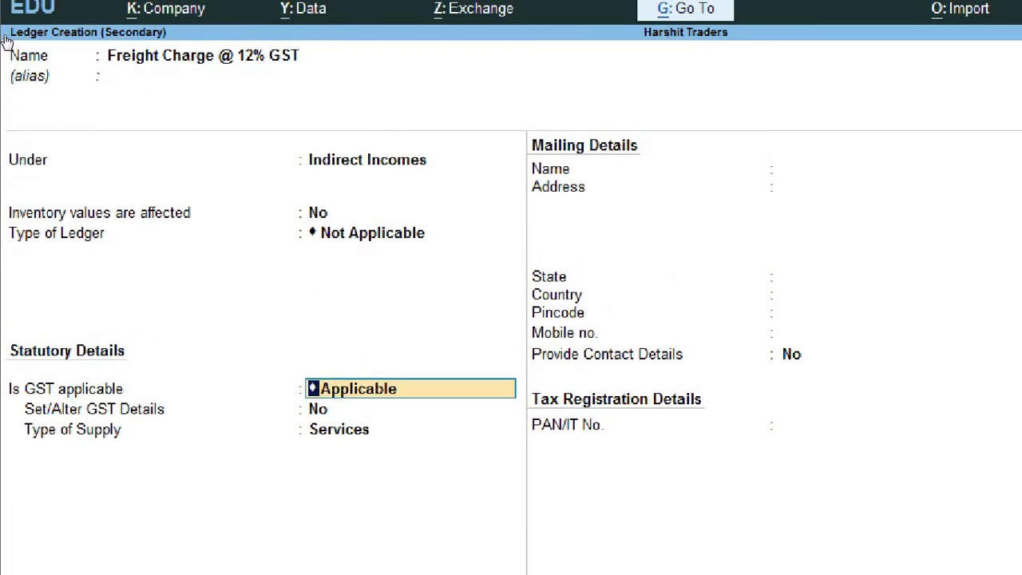
- Keep GST applicable for the freight ledger, enable its GST details, and set the taxability to Taxable with nature of transaction Not Applicable
{"action": "key", "text": "Return"}
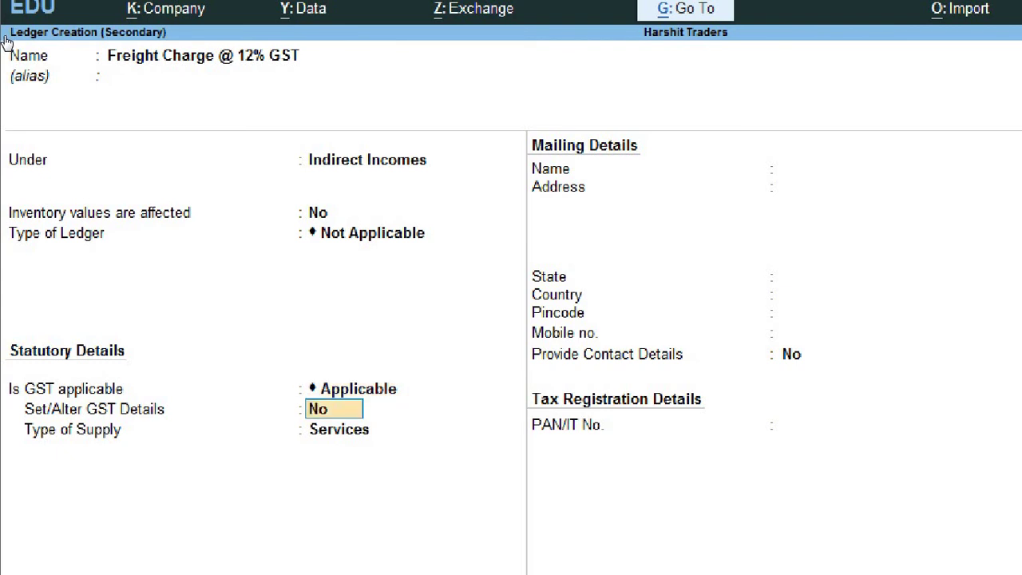
{"action": "type", "text": "yes"}
{"action": "key", "text": "Return"}
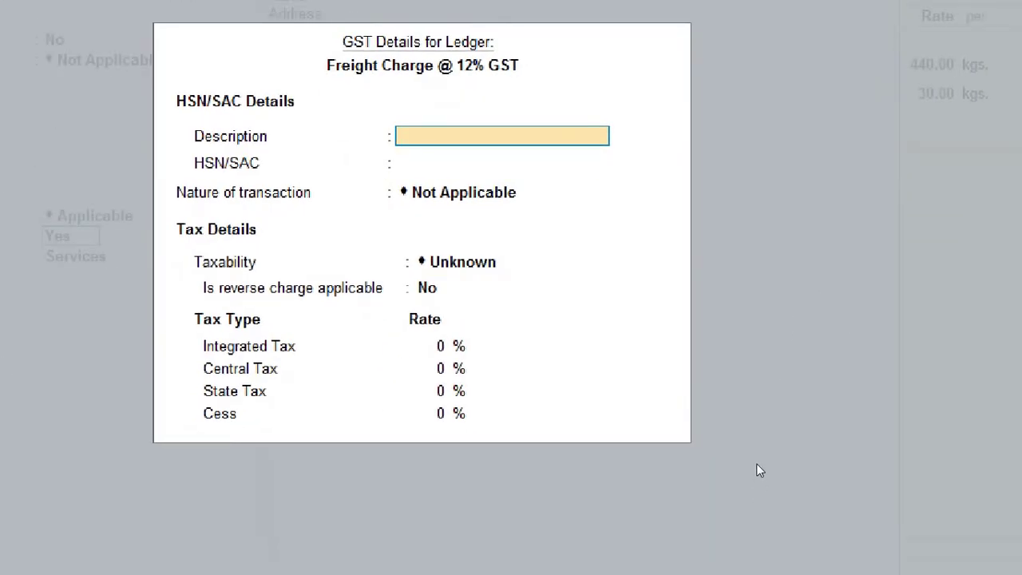
{"action": "key", "text": "Return"}
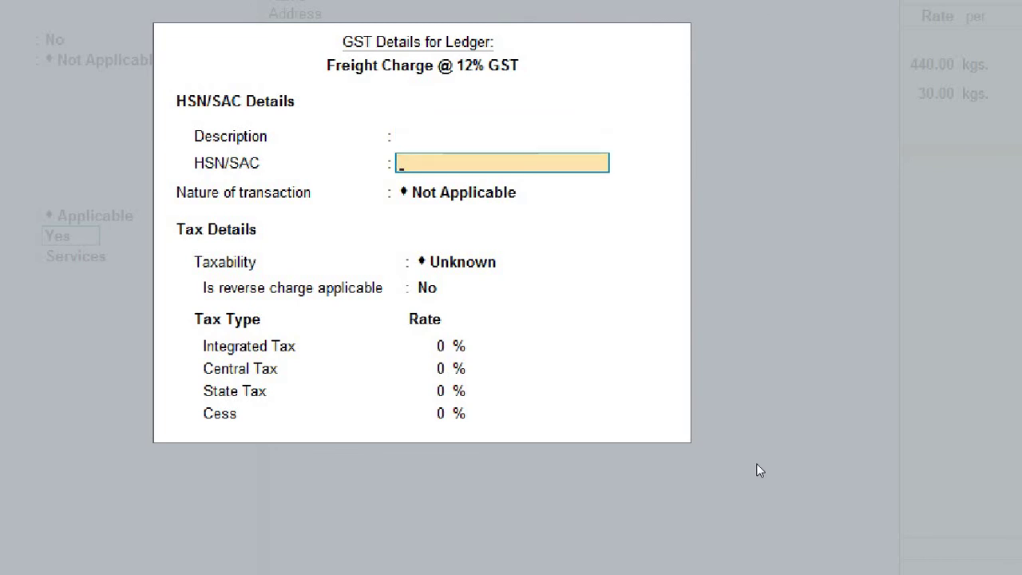
{"action": "key", "text": "Return"}
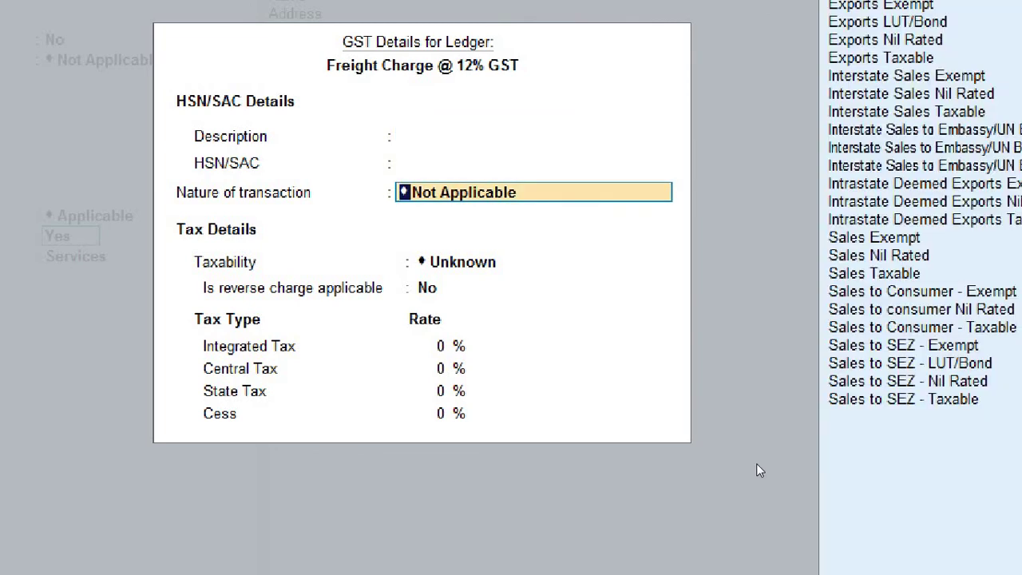
{"action": "key", "text": "Return"}
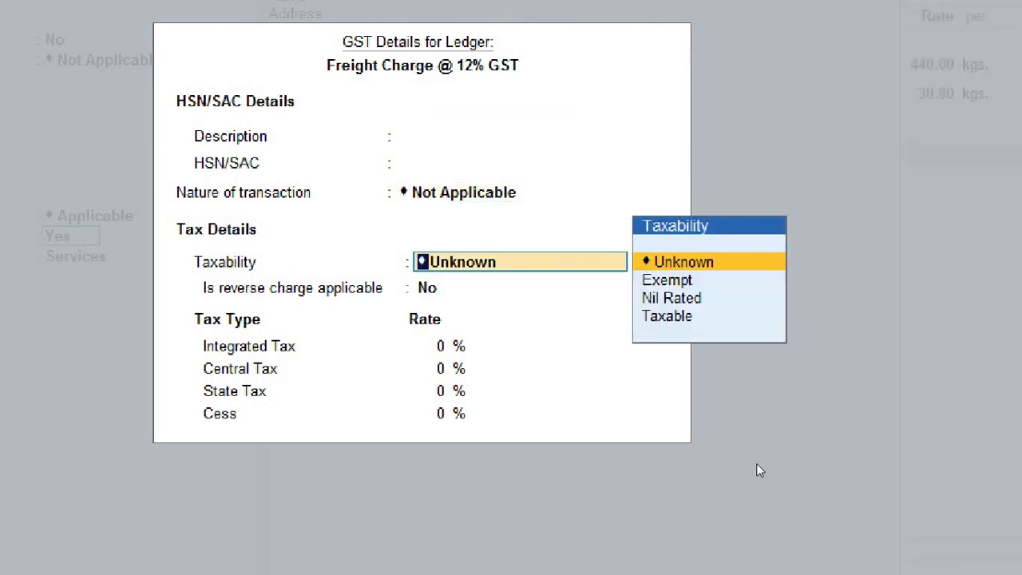
{"action": "key", "text": "Down"}
{"action": "key", "text": "Down"}
{"action": "key", "text": "Down"}
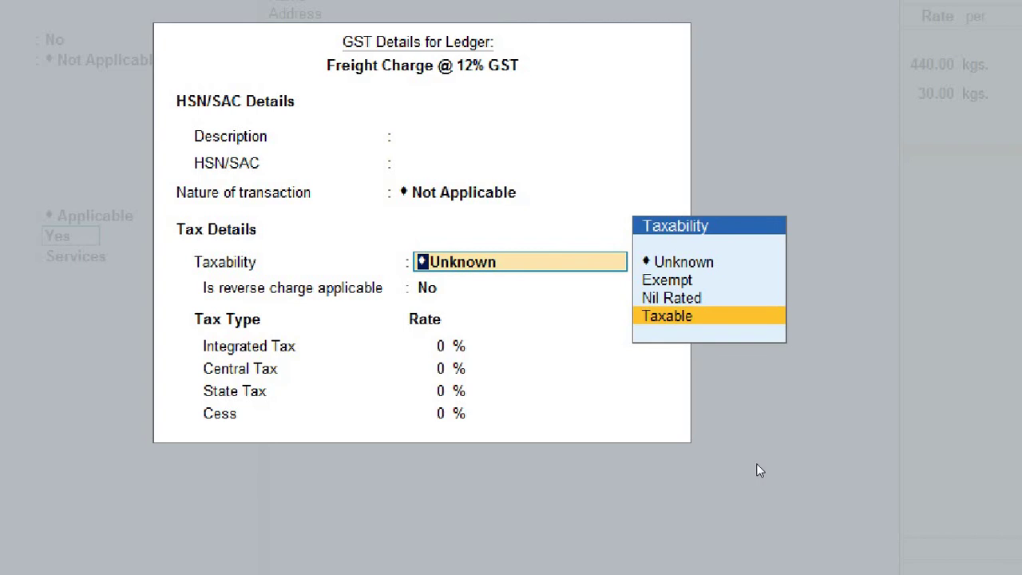
{"action": "key", "text": "Return"}
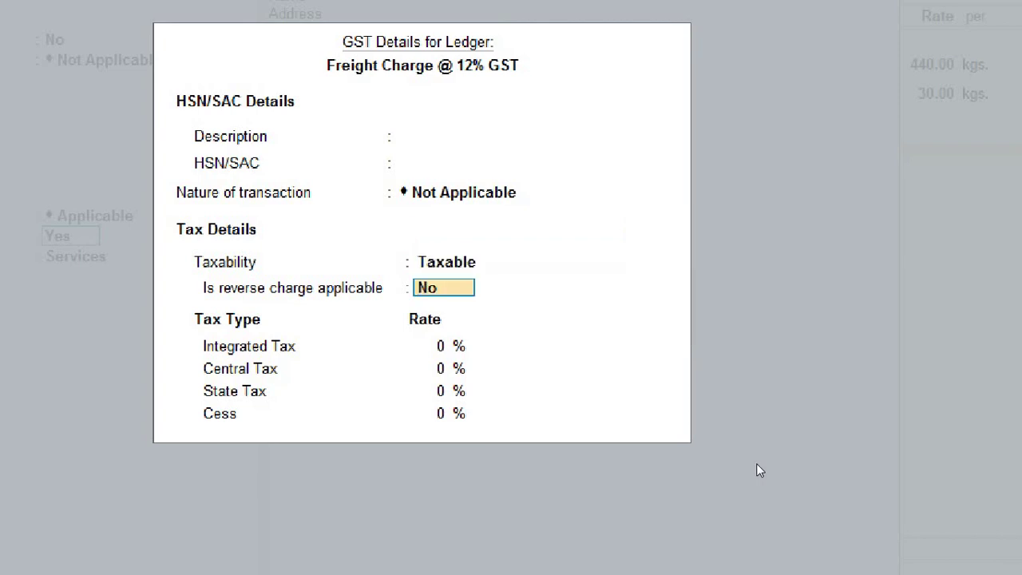
- Set the freight ledger's integrated tax rate to 12% without reverse charge, and save the ledger with Services as the type of supply
{"action": "key", "text": "Return"}
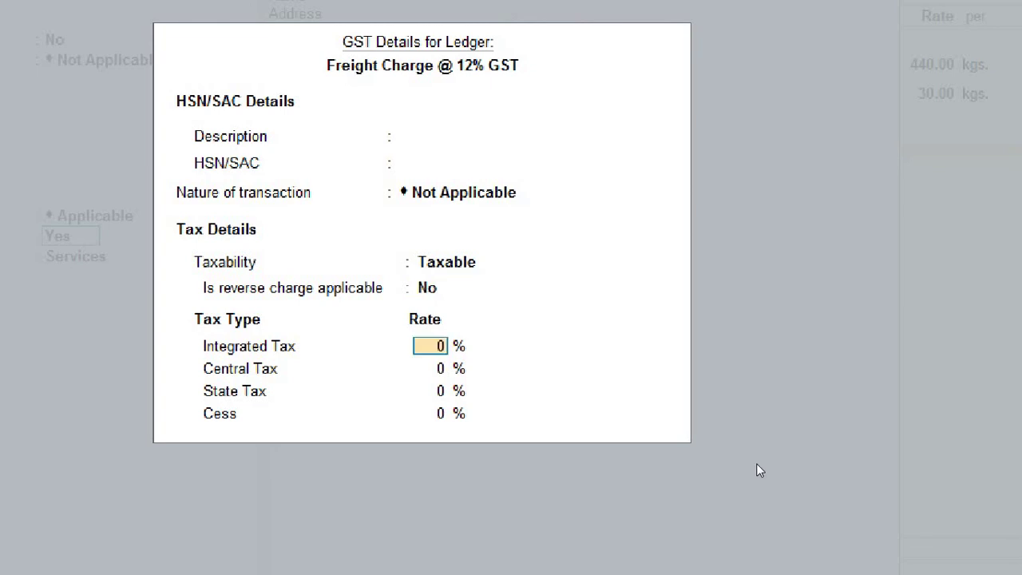
{"action": "type", "text": "12"}
{"action": "key", "text": "Return"}
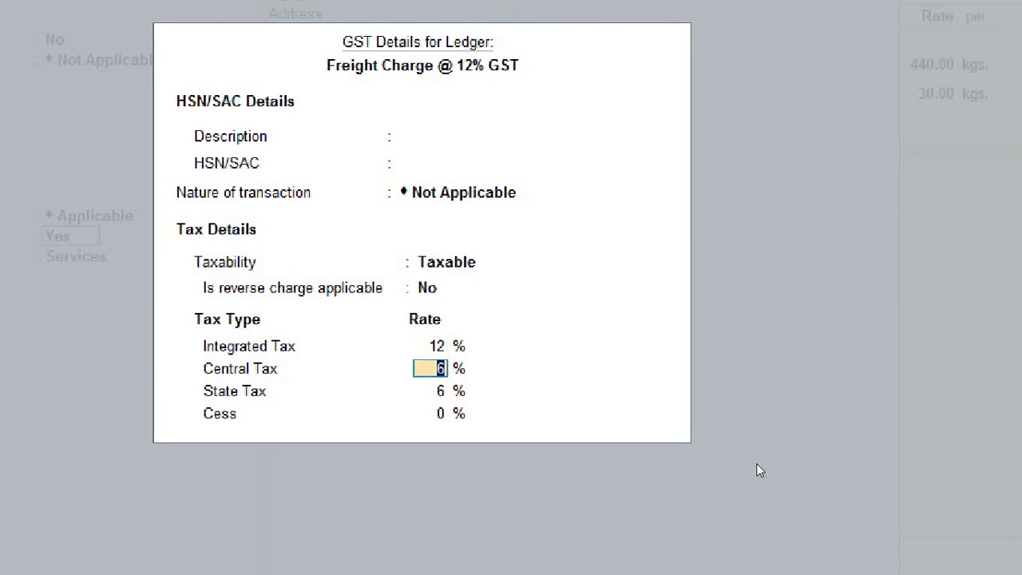
{"action": "key", "text": "Return"}
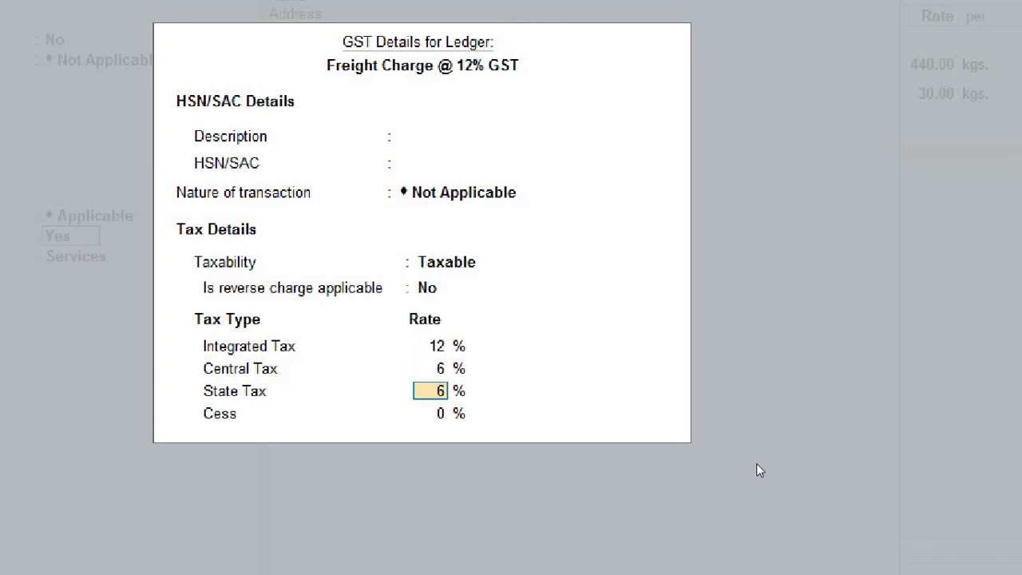
{"action": "key", "text": "Return"}
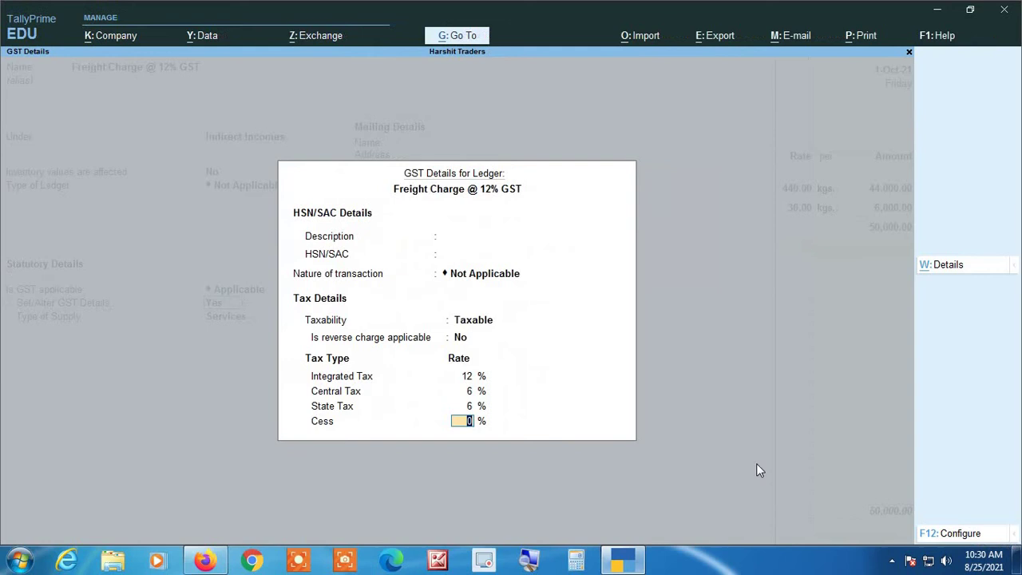
{"action": "key", "text": "Return"}
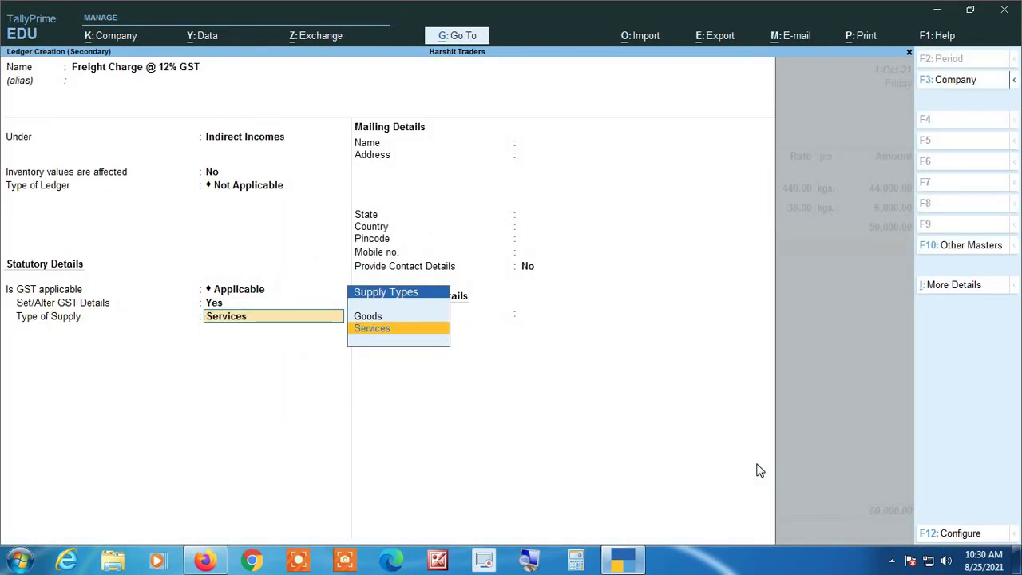
{"action": "key", "text": "Return"}
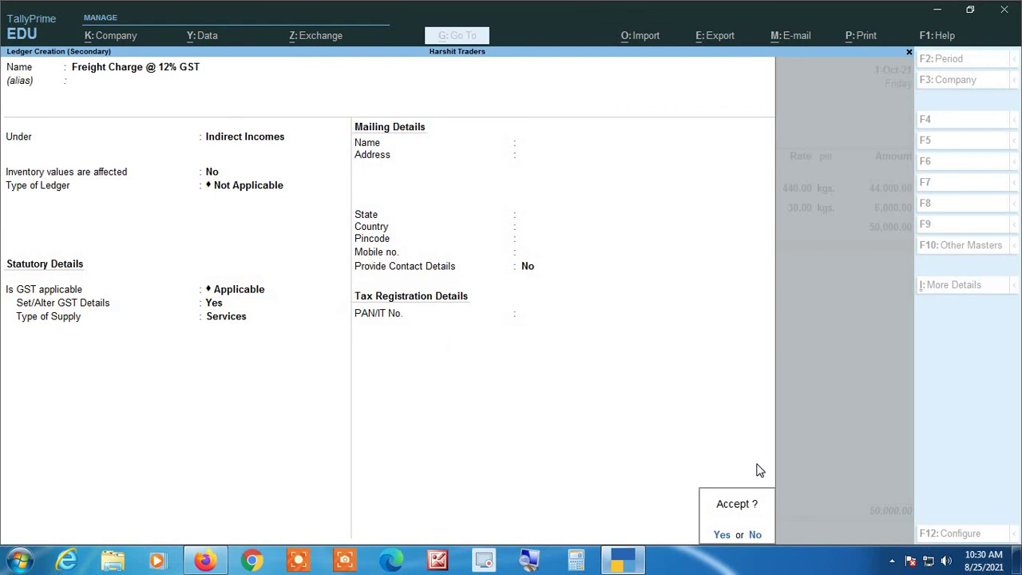
{"action": "key", "text": "Return"}
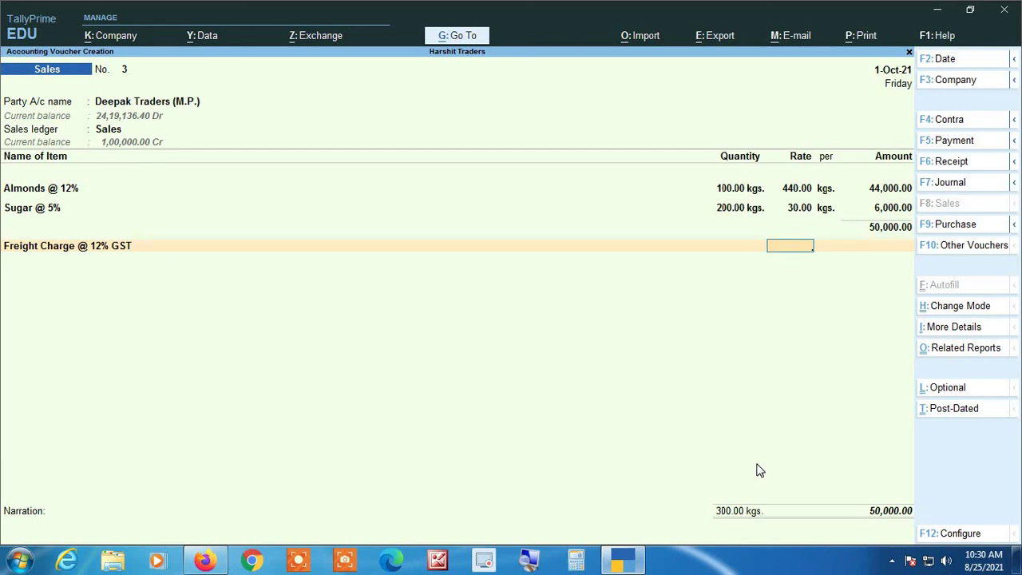
- Enter 1,000.00 as the amount of Freight Charge @ 12% GST in the sales voucher
{"action": "key", "text": "Return"}
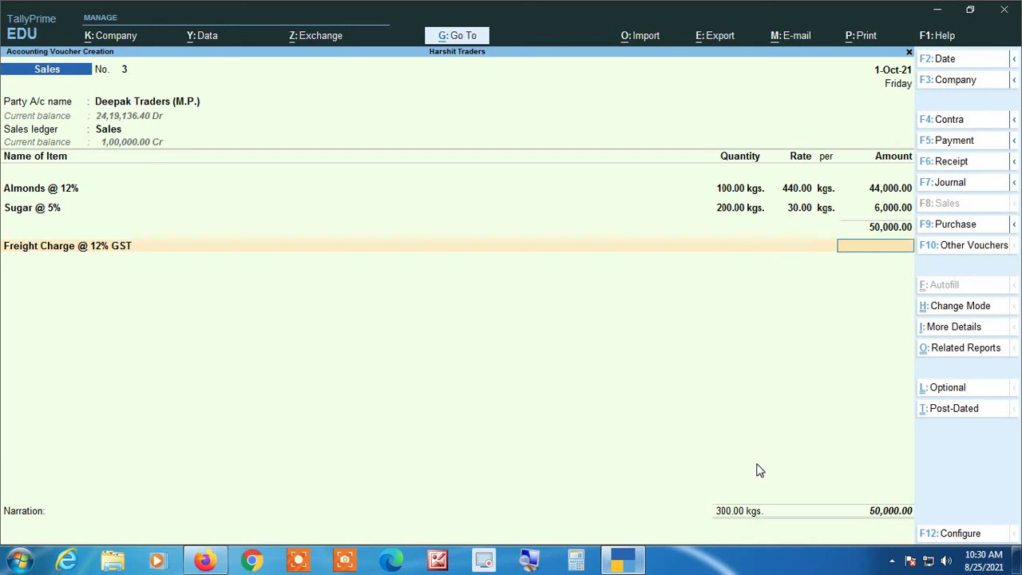
{"action": "type", "text": "1000"}
{"action": "key", "text": "Return"}
- Add the Cgst and Sgst ledgers below the freight charge, accepting their calculated tax amounts
{"action": "type", "text": "cg"}
{"action": "key", "text": "Return"}
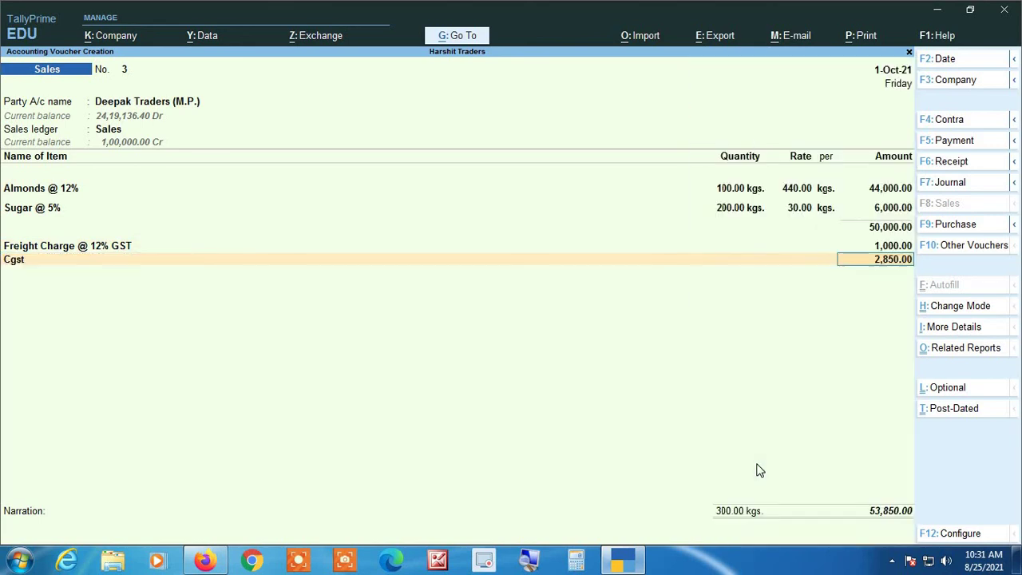
{"action": "key", "text": "Return"}
{"action": "type", "text": "Sg"}
{"action": "key", "text": "Return"}
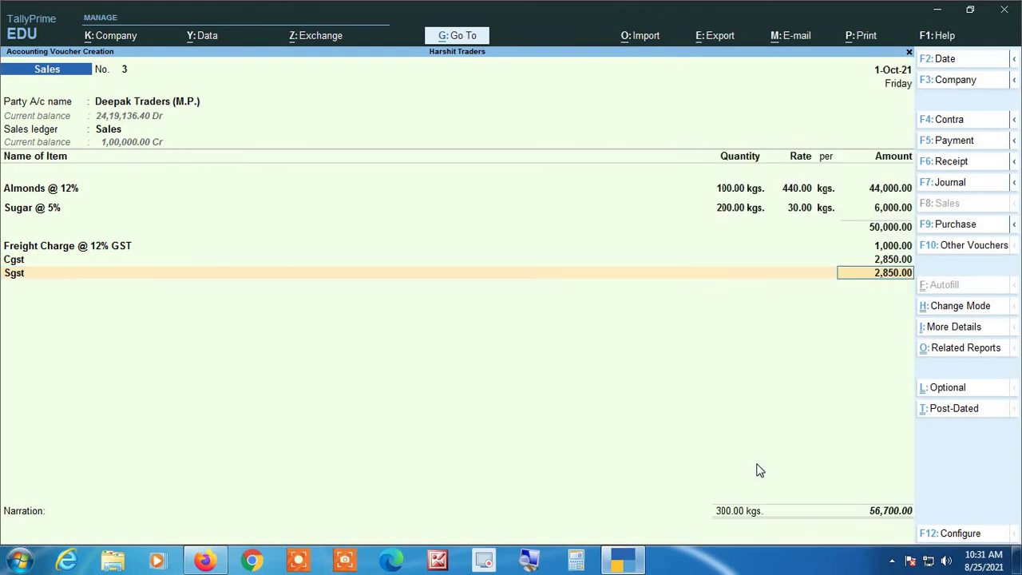
{"action": "key", "text": "Return"}
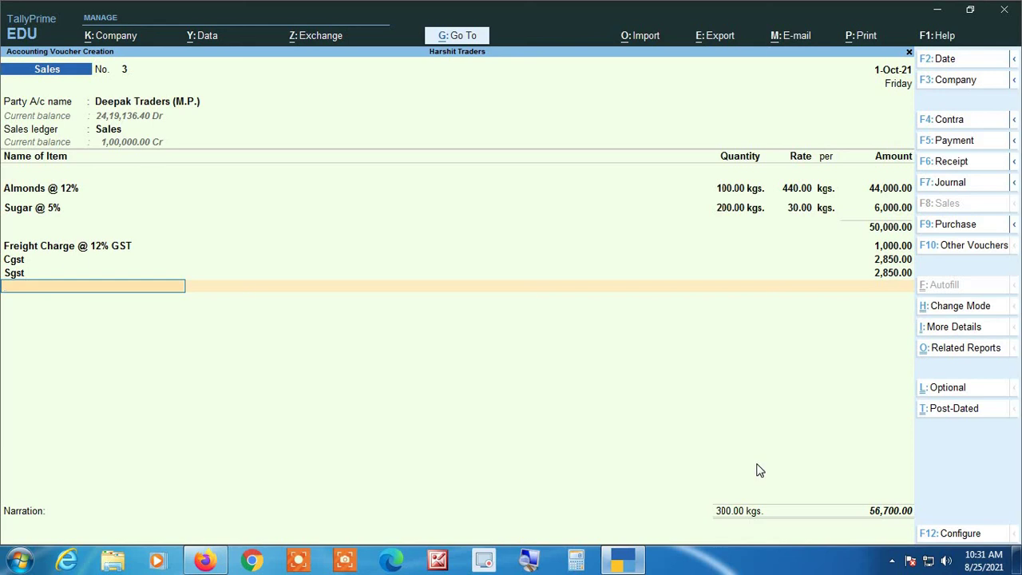
- Open the voucher's GST Tax Analysis report in its detailed view
{"action": "left_click", "coordinate": [960, 349]}
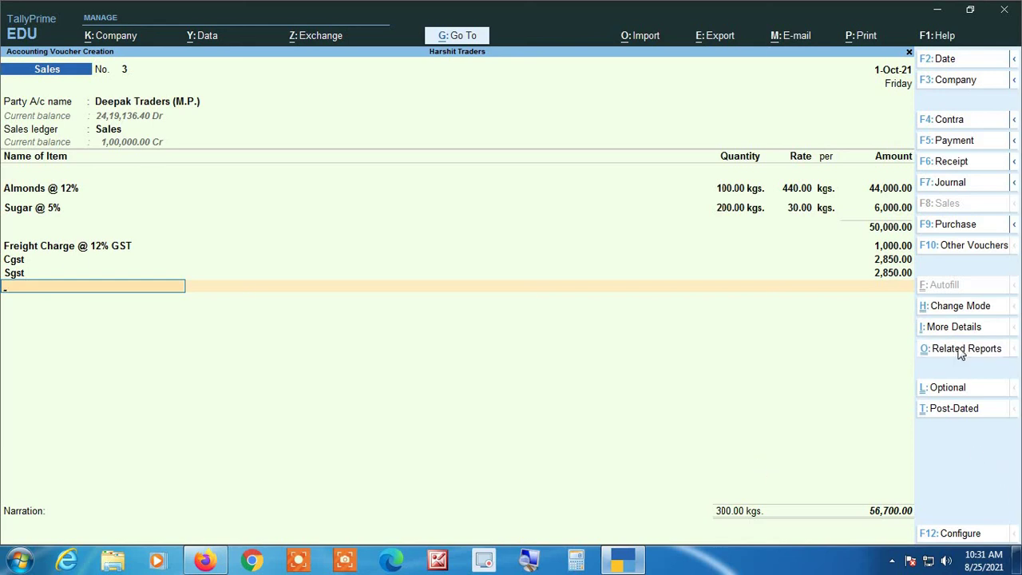
{"action": "key", "text": "Return"}
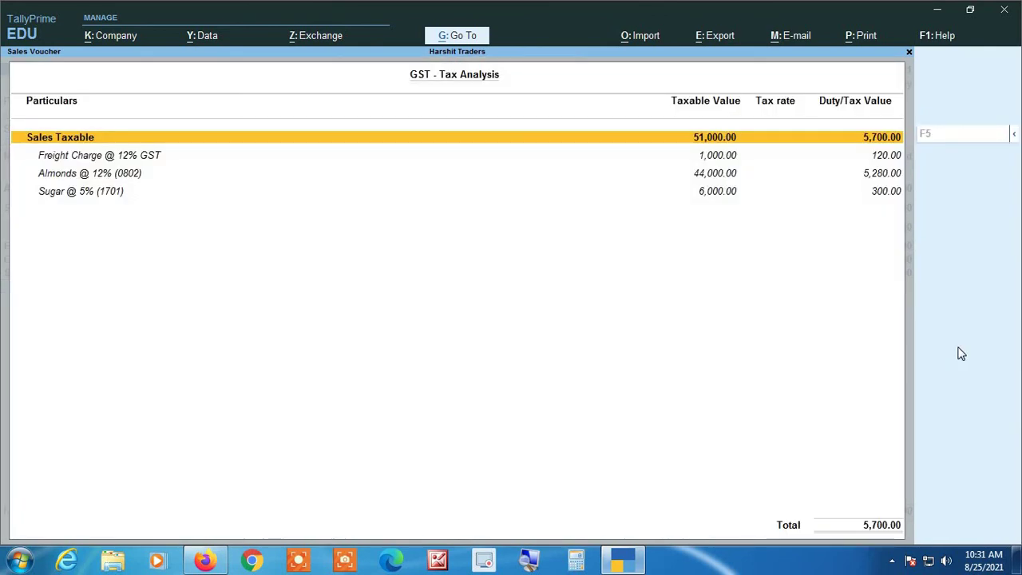
{"action": "key", "text": "F5"}
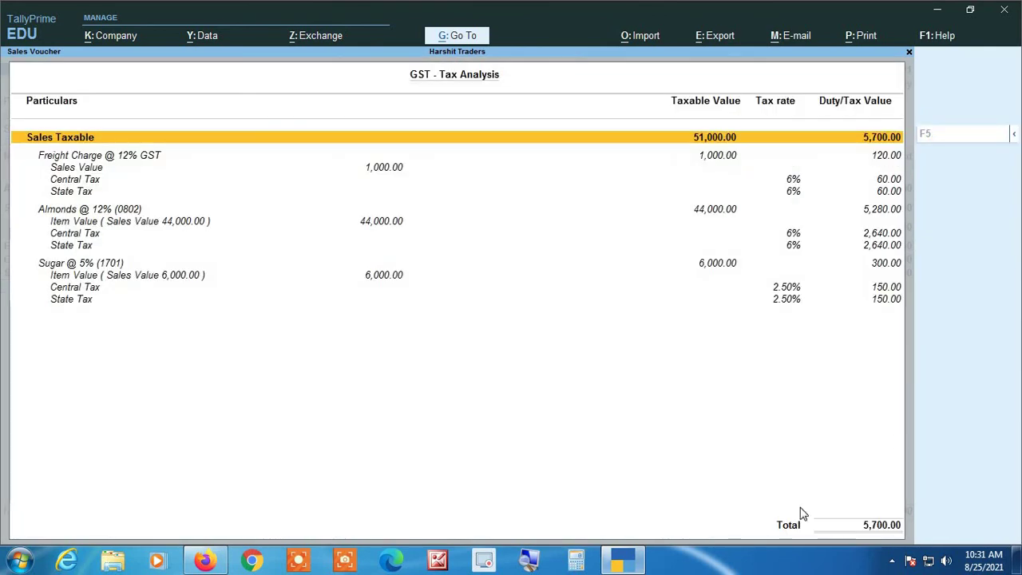
- Examine the central and state tax breakdown for the freight charge, Almonds @ 12% and Sugar @ 5%, and return to the voucher
{"action": "left_click", "coordinate": [532, 562]}
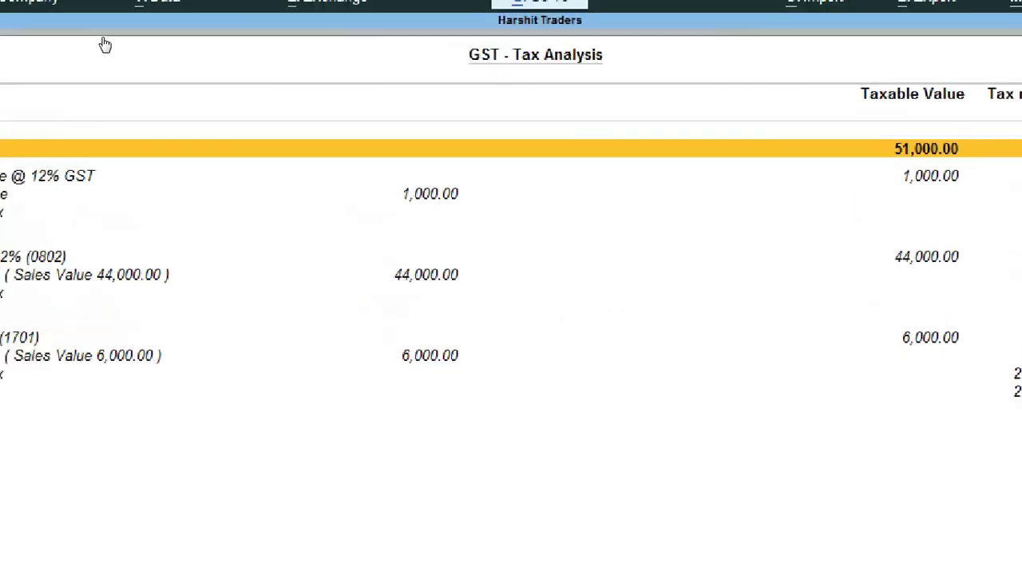
{"action": "key", "text": "Down"}
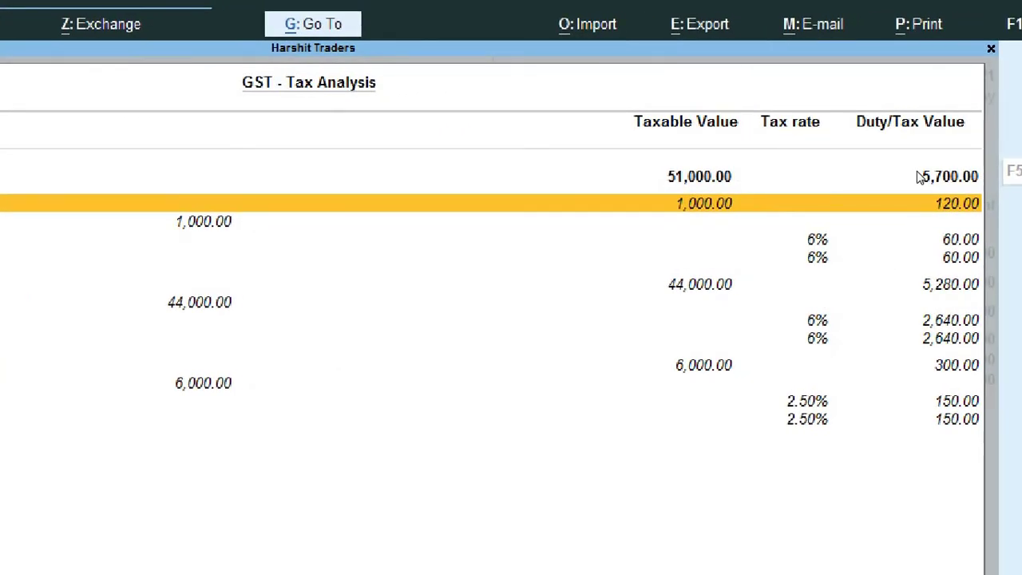
{"action": "key", "text": "Down"}
{"action": "key", "text": "Down"}
{"action": "key", "text": "Down"}
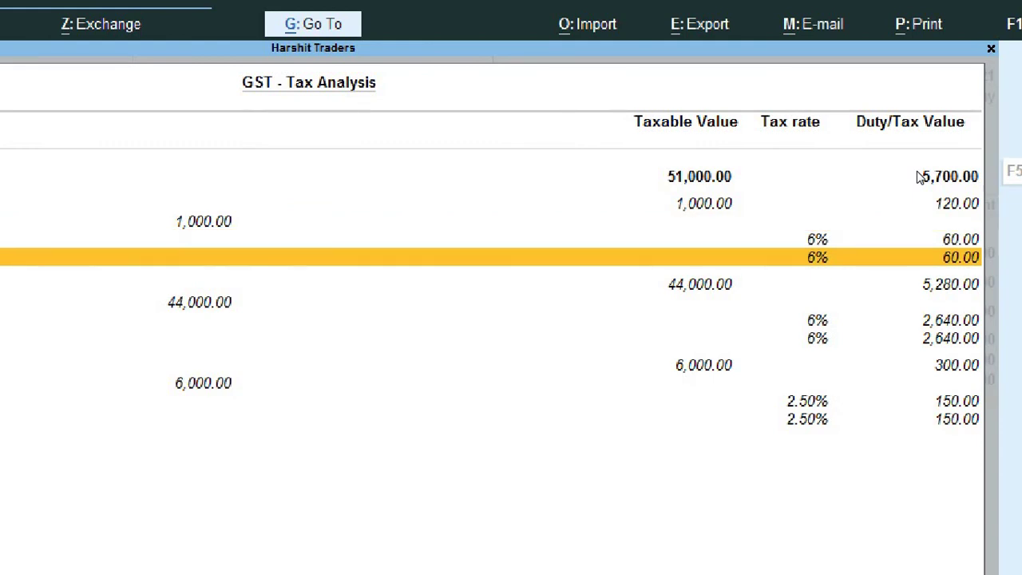
{"action": "key", "text": "Up"}
{"action": "key", "text": "Up"}
{"action": "key", "text": "Up"}
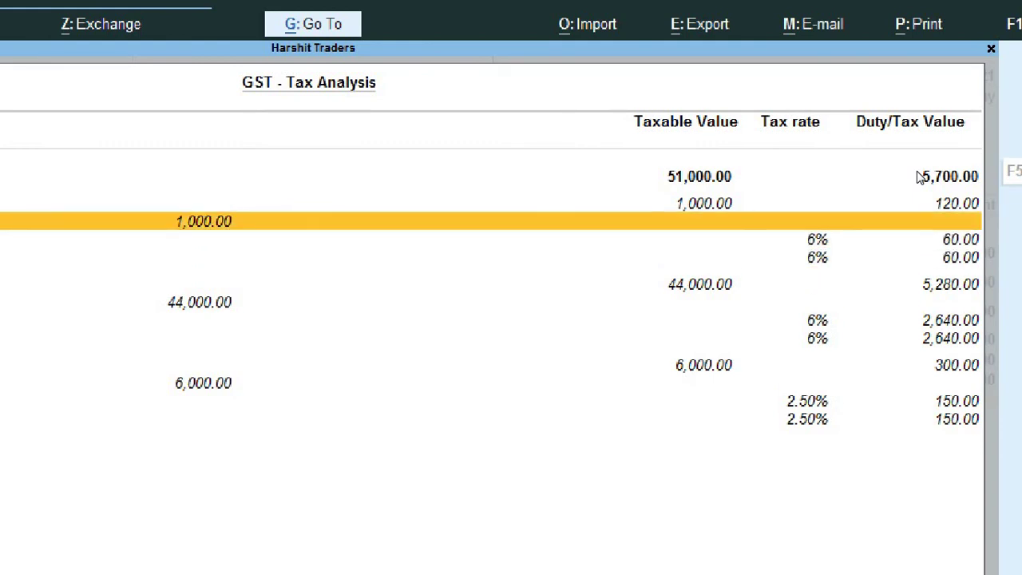
{"action": "key", "text": "Down"}
{"action": "key", "text": "Down"}
{"action": "key", "text": "Down"}
{"action": "key", "text": "Down"}
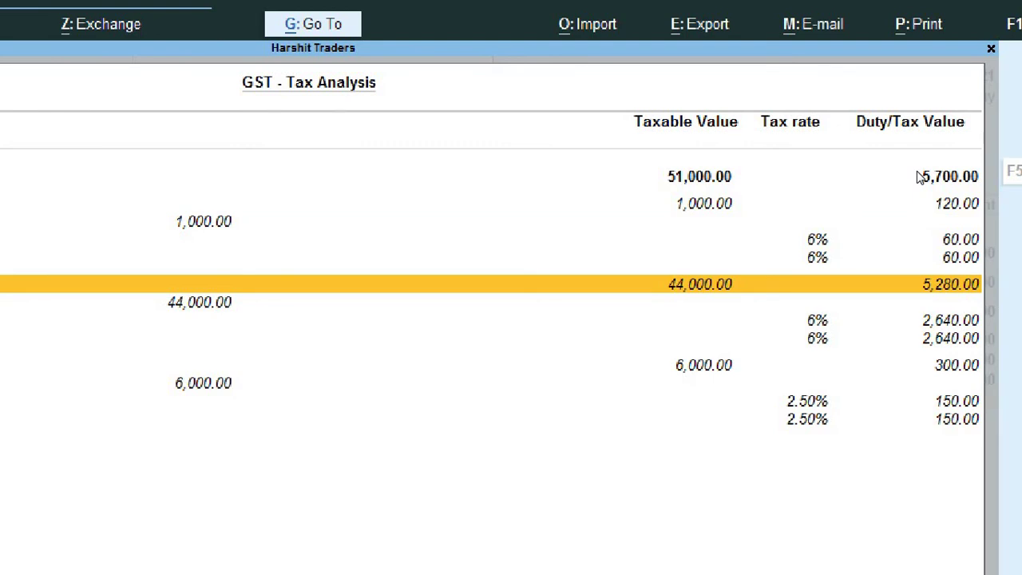
{"action": "key", "text": "Down"}
{"action": "key", "text": "Down"}
{"action": "key", "text": "Down"}
{"action": "key", "text": "Down"}
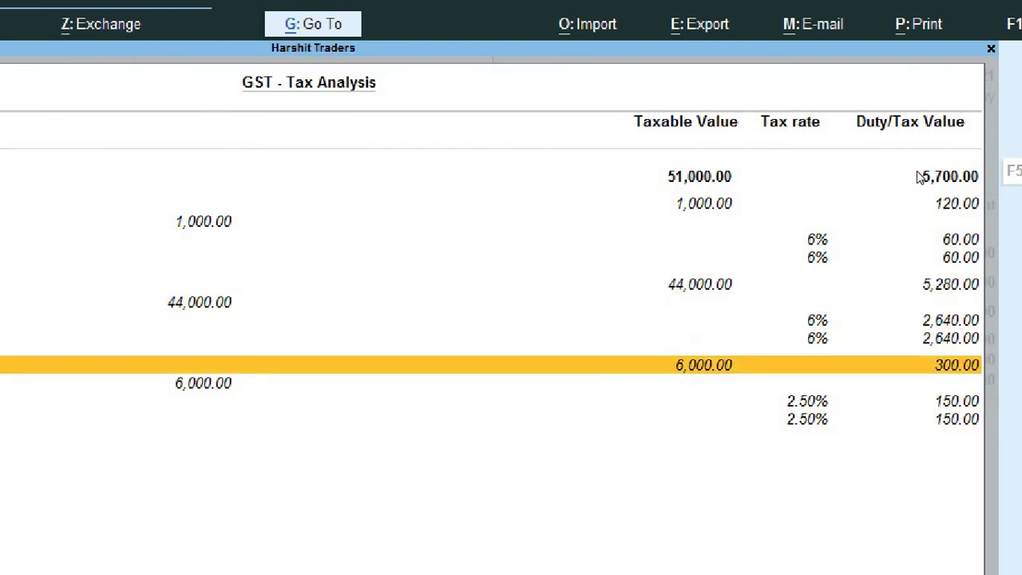
{"action": "key", "text": "Up"}
{"action": "key", "text": "Up"}
{"action": "key", "text": "Up"}
{"action": "key", "text": "Up"}
{"action": "key", "text": "Up"}
{"action": "key", "text": "Up"}
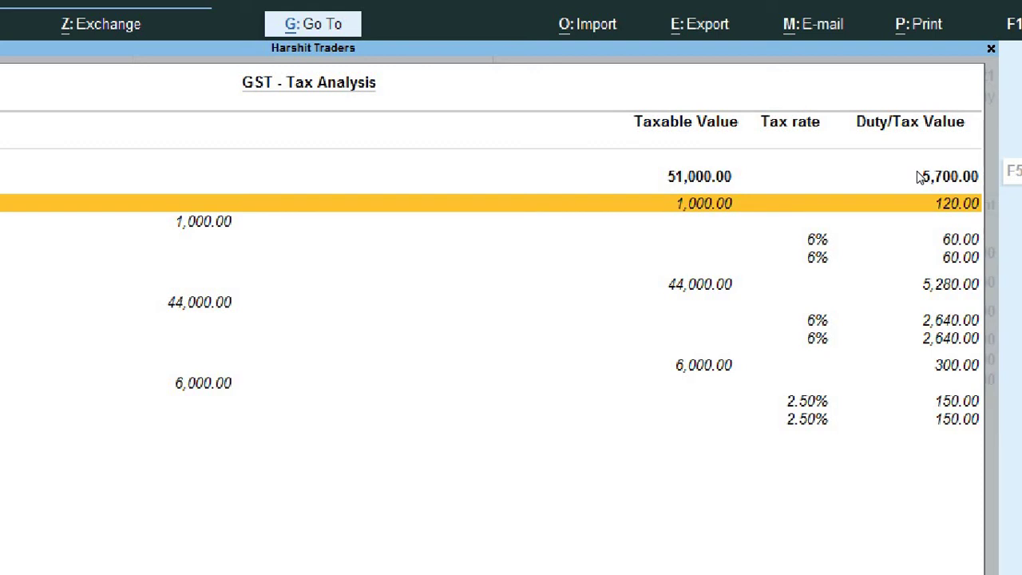
{"action": "key", "text": "Return"}
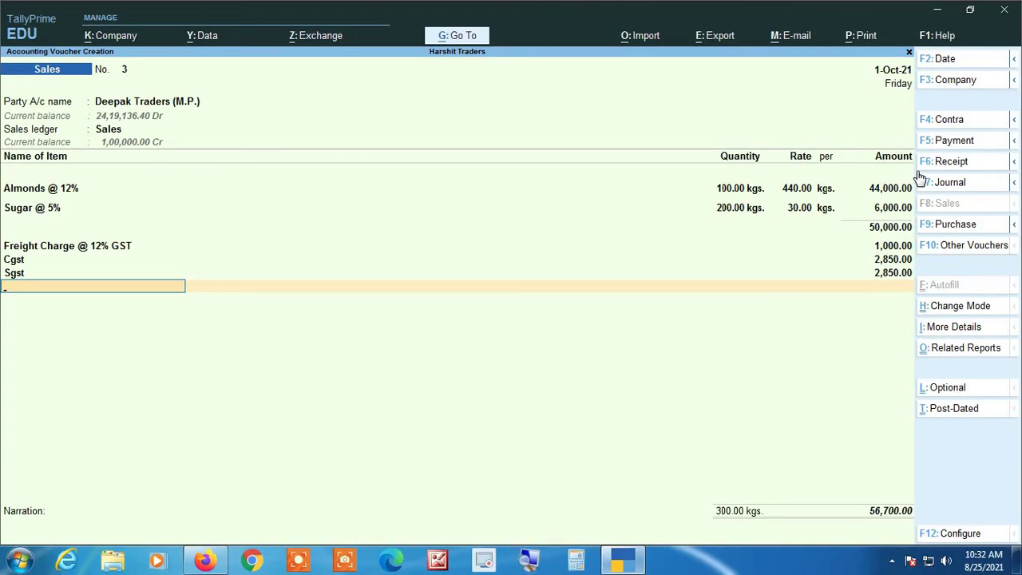
- End the ledger list and save the Deepak Traders (M.P.) sales voucher with an empty narration
{"action": "key", "text": "Return"}
{"action": "key", "text": "Return"}
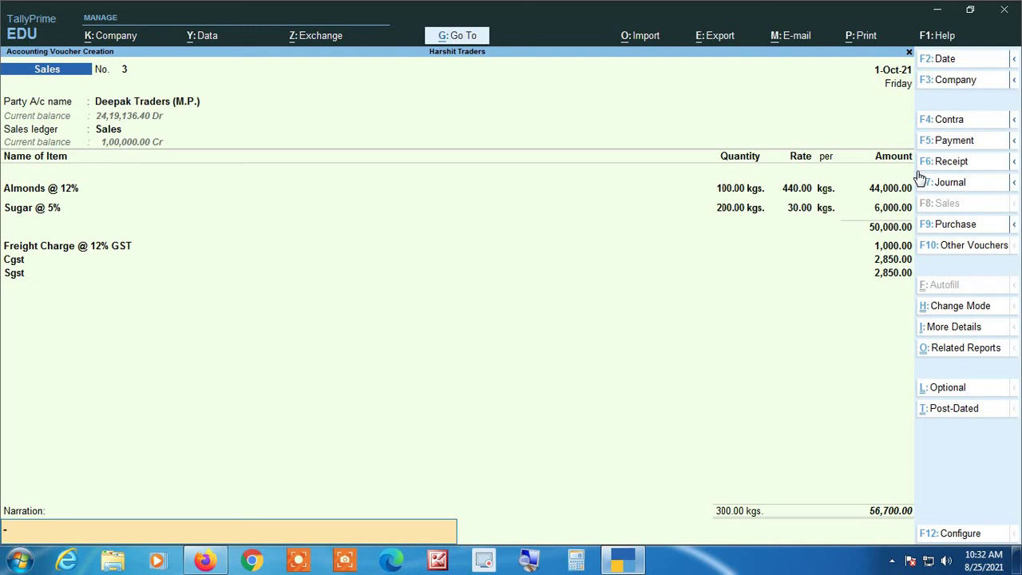
{"action": "key", "text": "Return"}
{"action": "key", "text": "Return"}
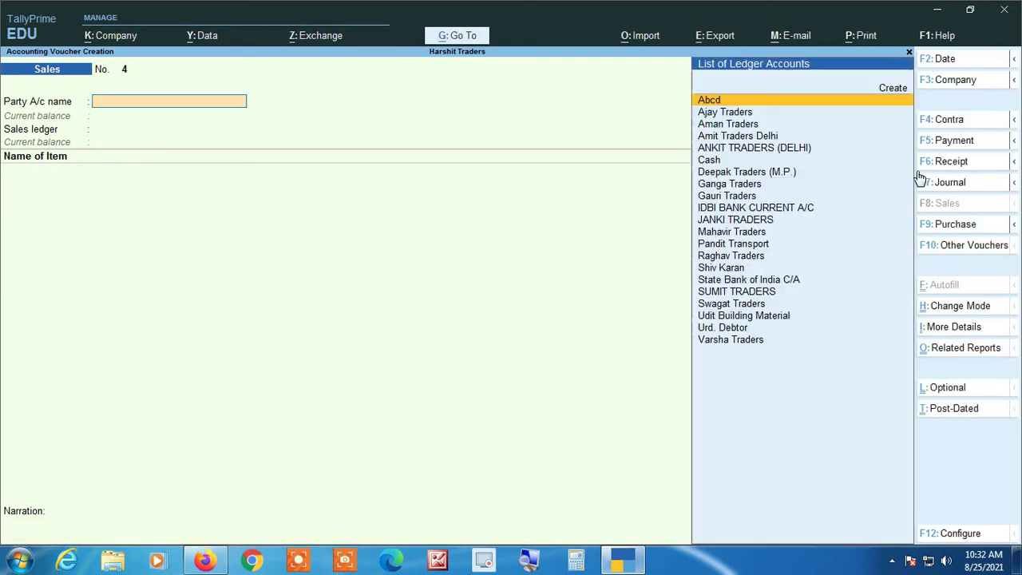